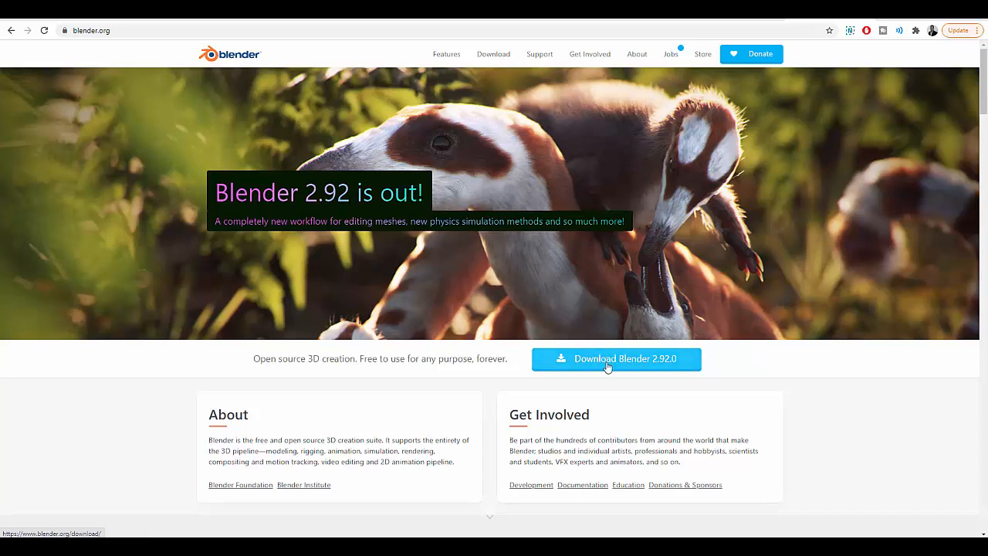
Download the Blender 2.92.0 Windows installer from the blender.org download page.
click(608, 362)
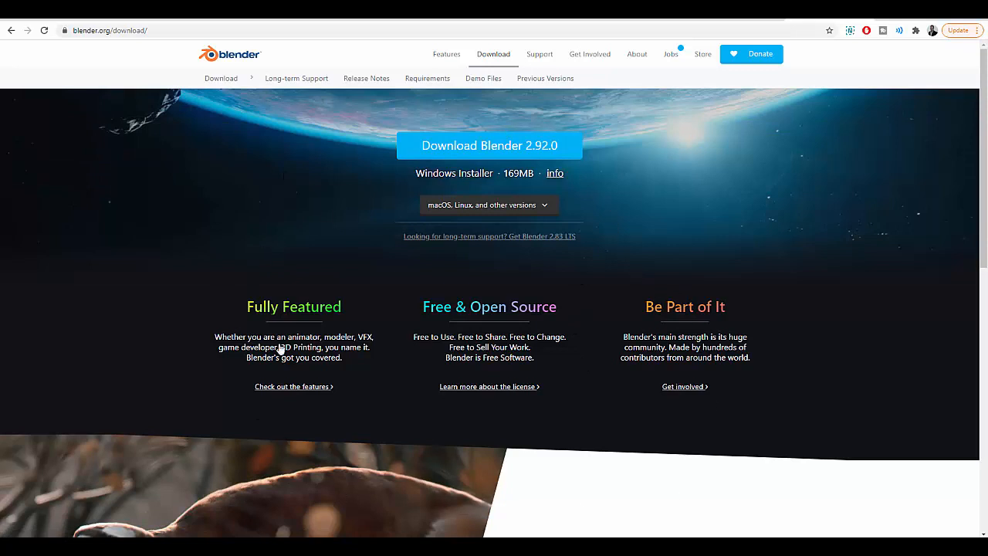
click(545, 153)
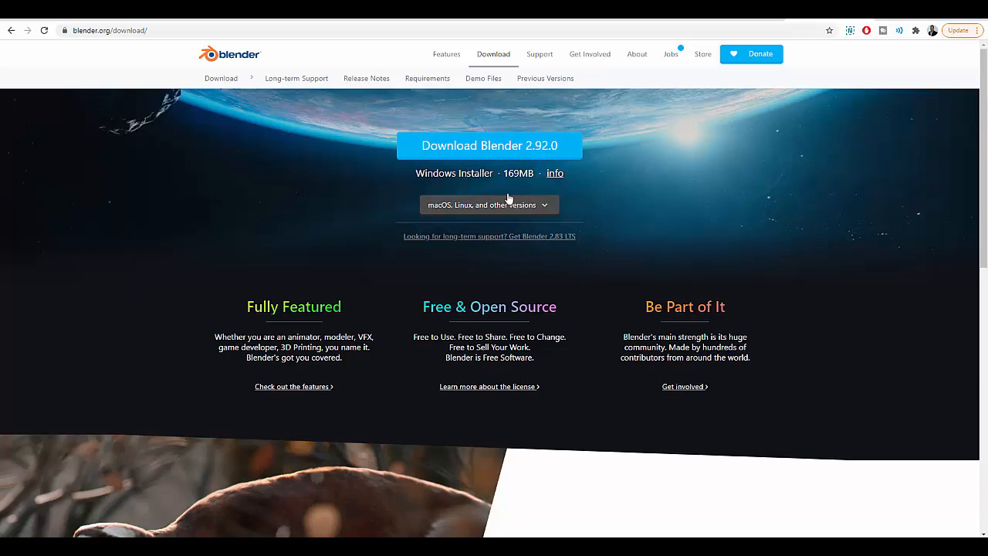
click(492, 155)
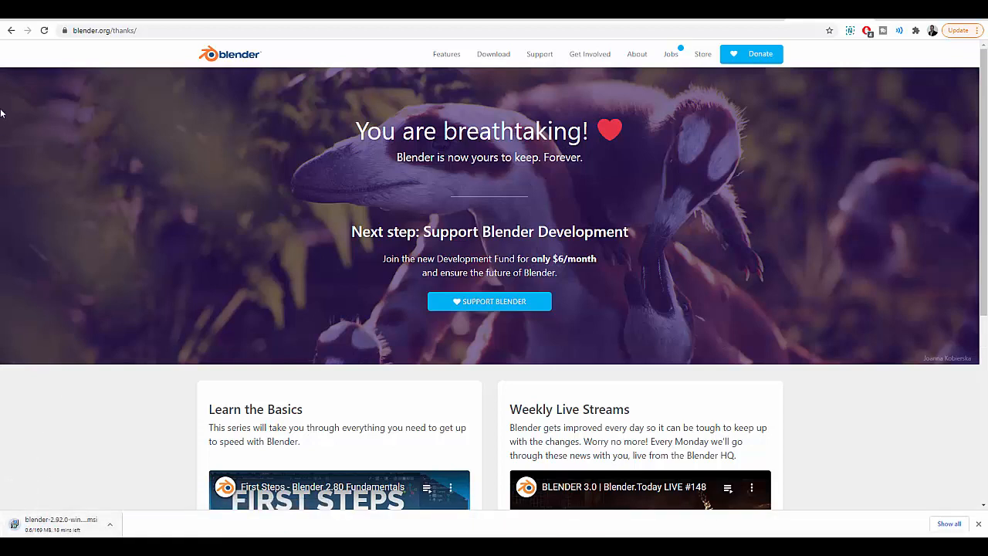
Examine the Long-term Support release overview and the Blender 2.7 downloads offered among the previous versions.
click(10, 34)
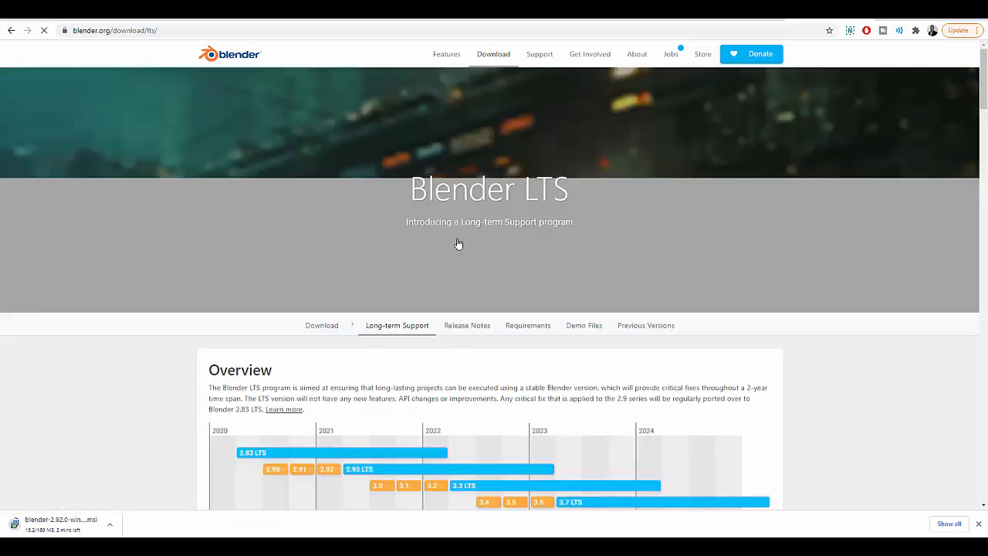
scroll(456, 272, down, 4)
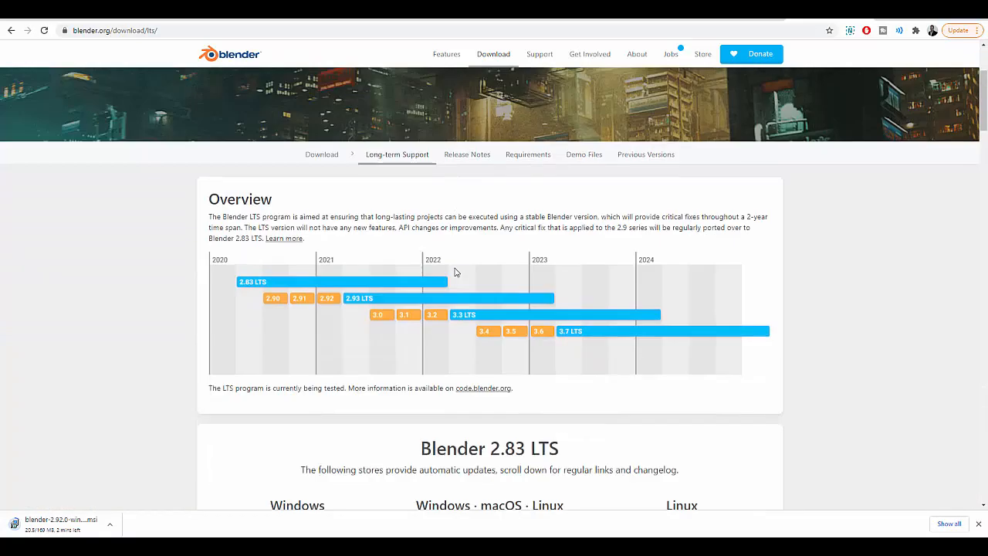
scroll(452, 166, up, 2)
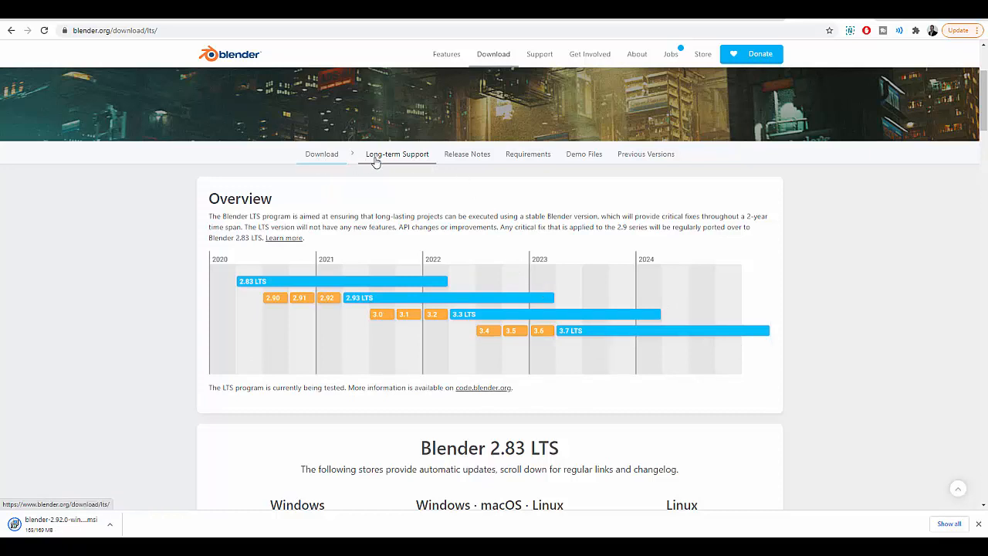
click(652, 157)
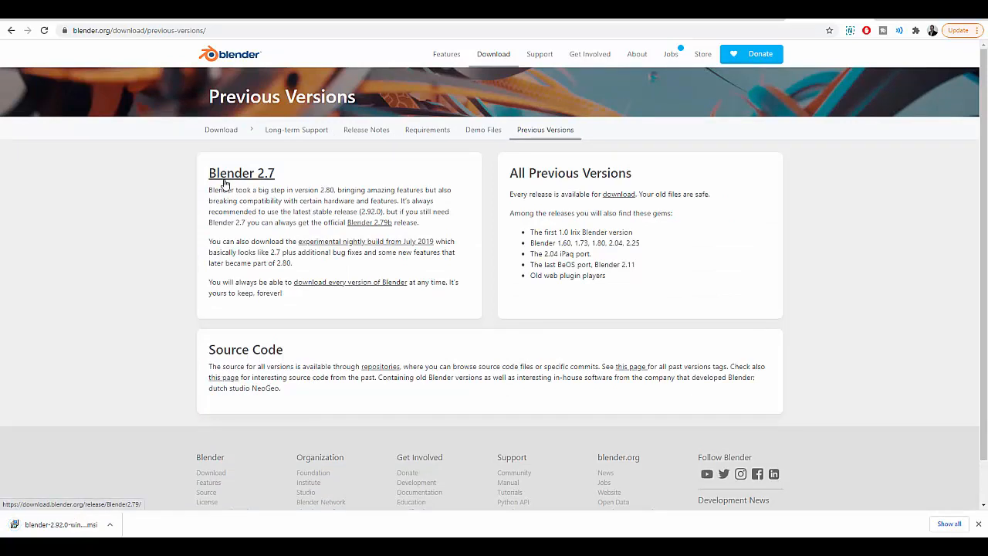
click(224, 183)
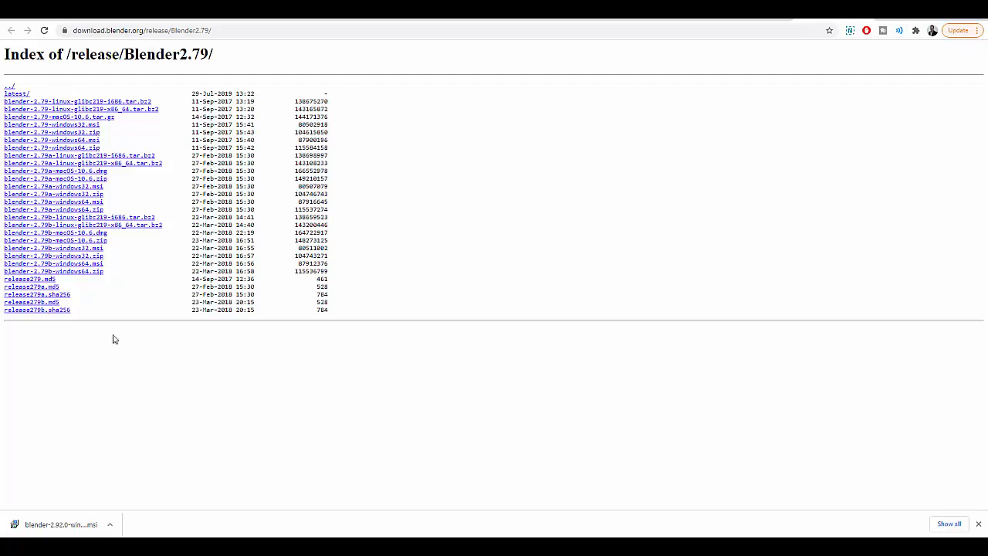
Run the downloaded Blender 2.92.0 installer, accept the license agreement and install with the default features and location.
click(64, 529)
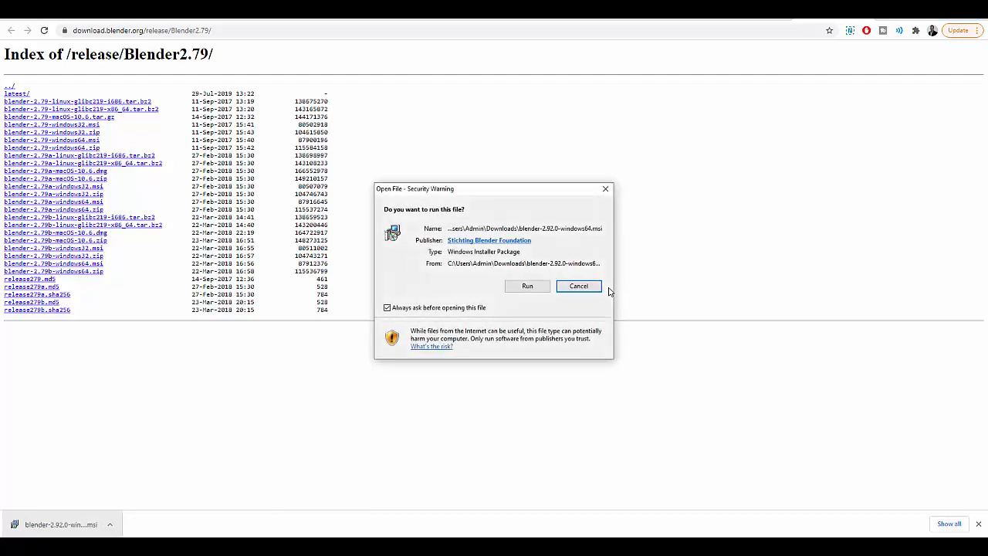
click(533, 286)
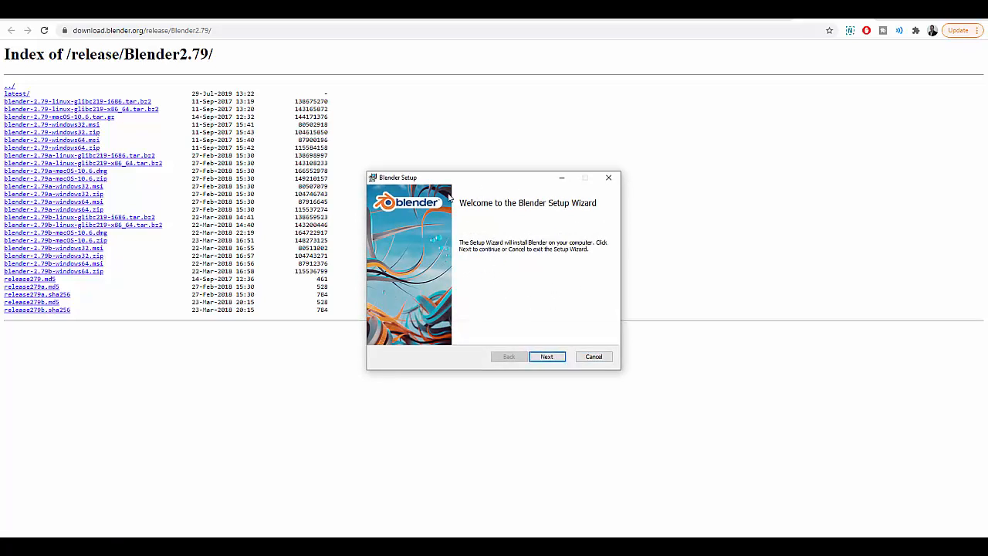
click(553, 357)
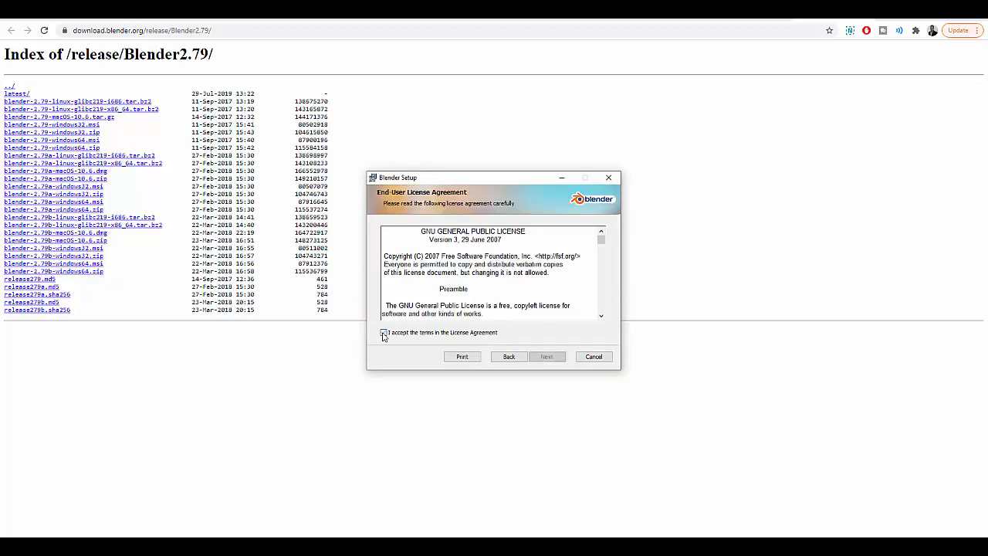
click(384, 333)
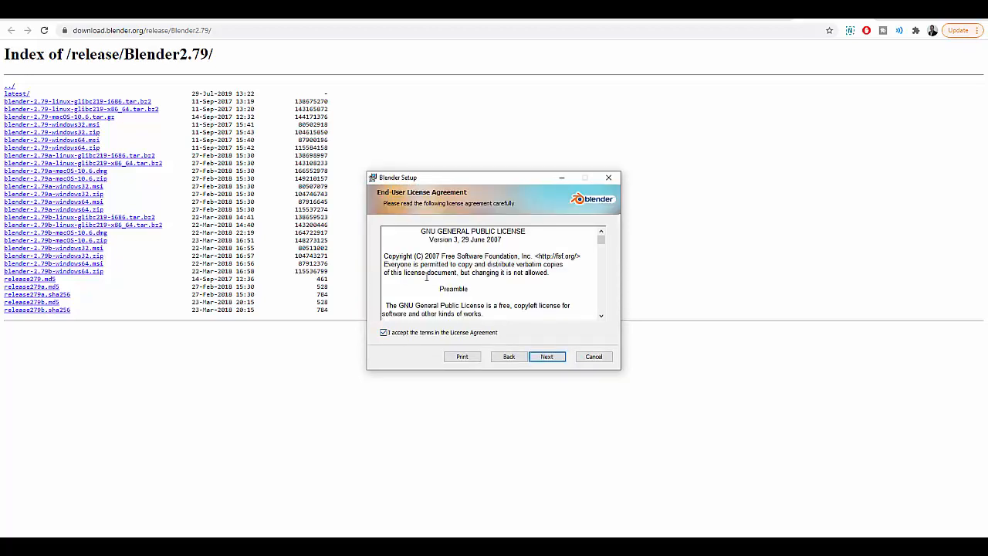
click(552, 356)
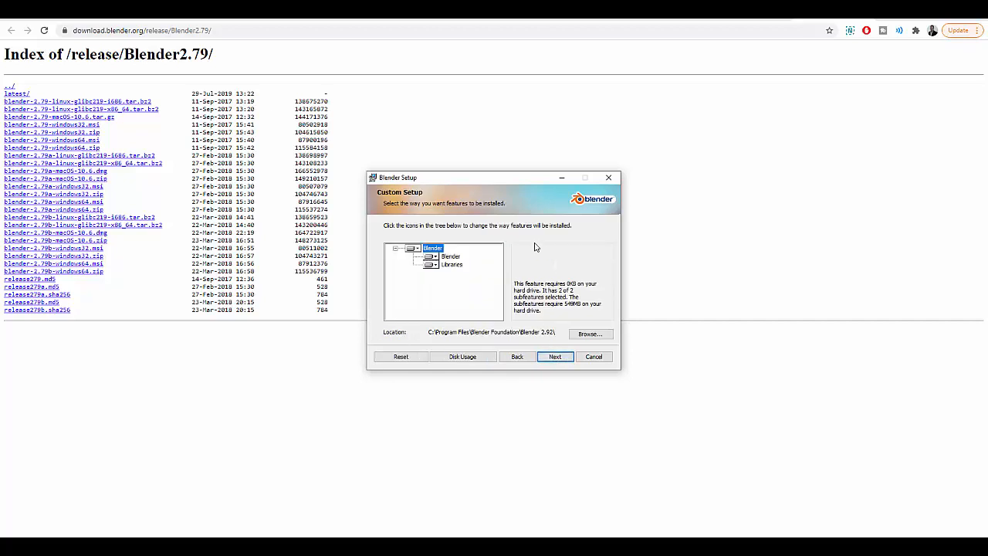
click(556, 358)
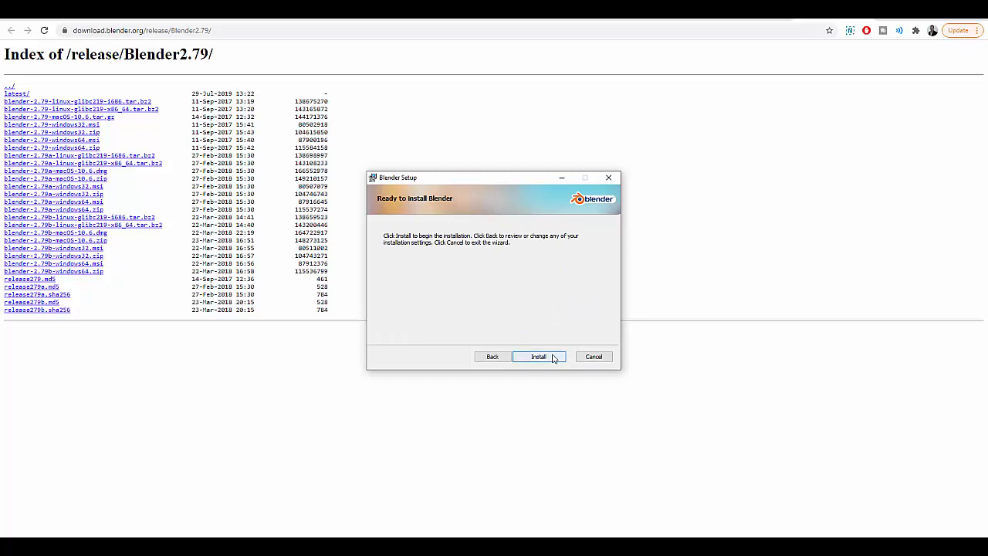
click(552, 358)
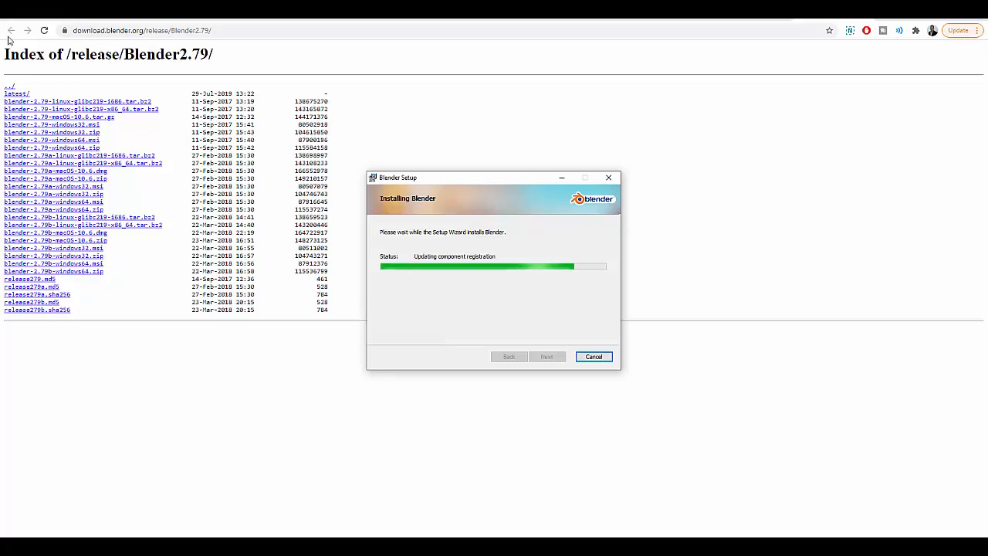
Return to the Previous Versions page and check the progress of the Blender installation.
click(753, 15)
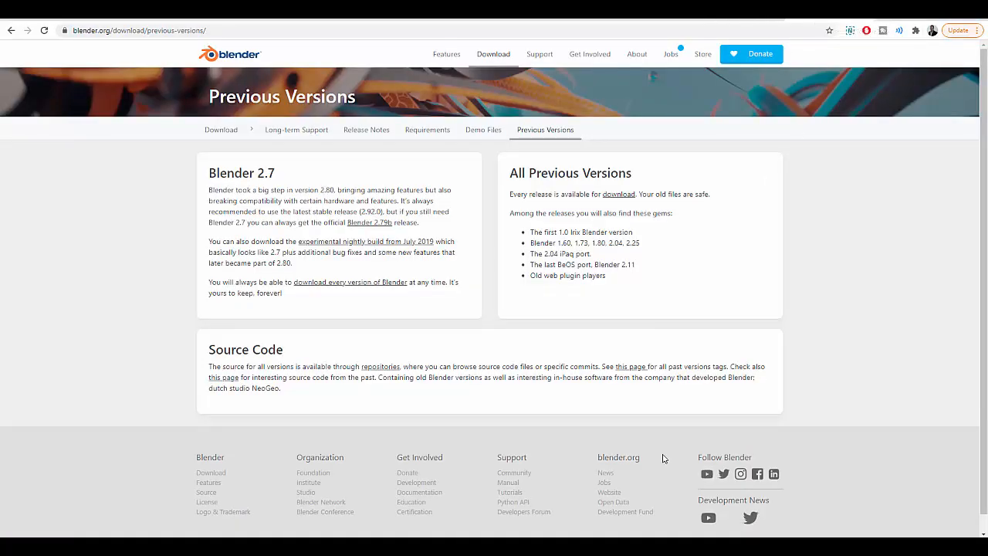
click(656, 546)
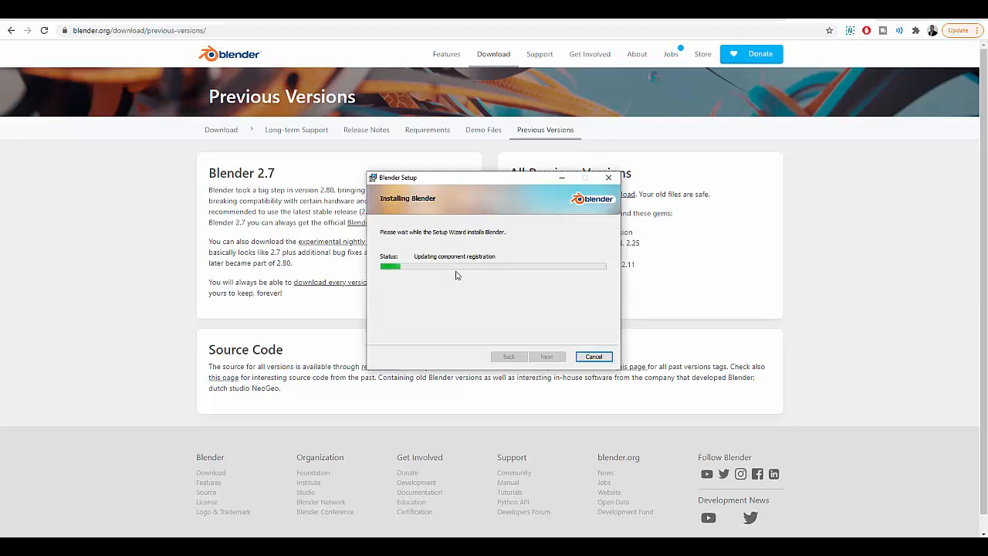
click(173, 282)
double_click(173, 282)
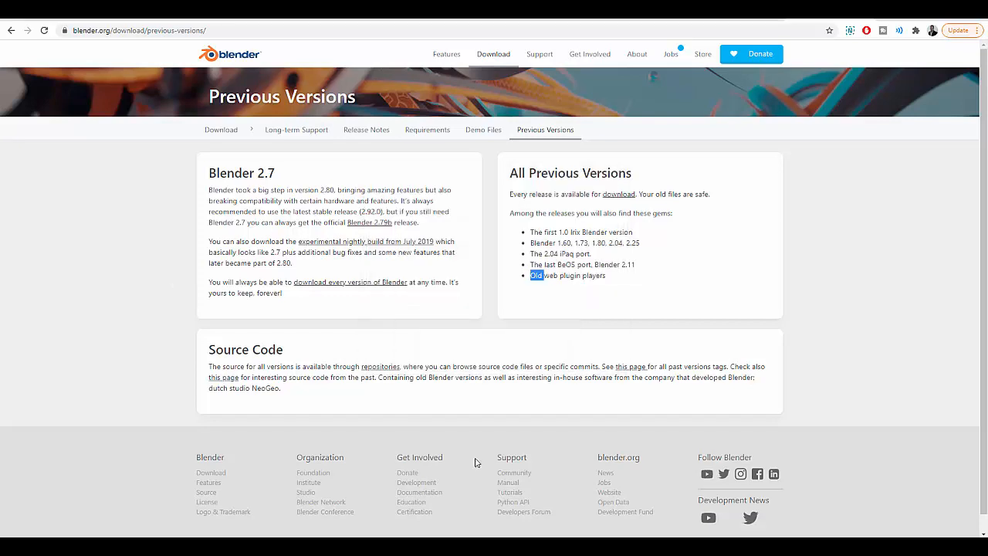
click(624, 547)
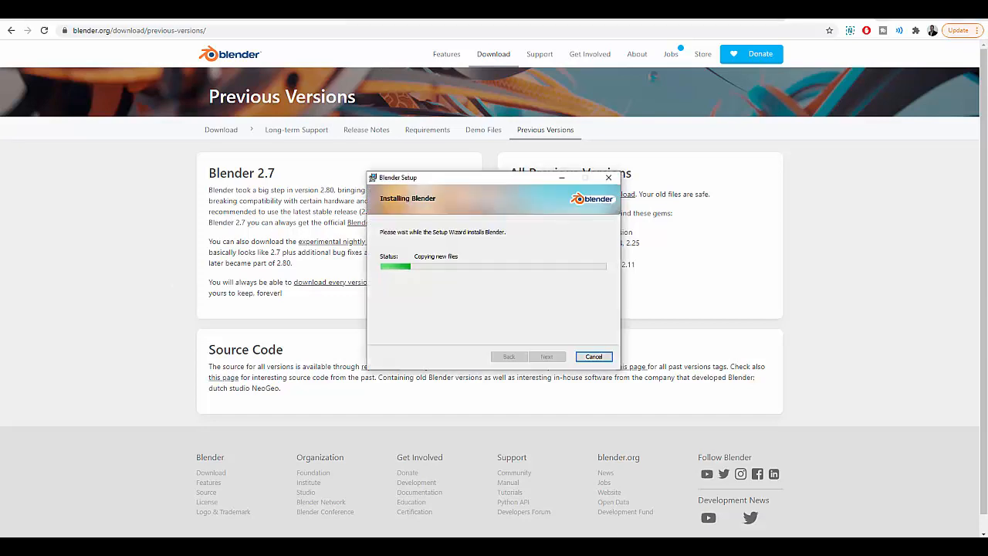
click(856, 277)
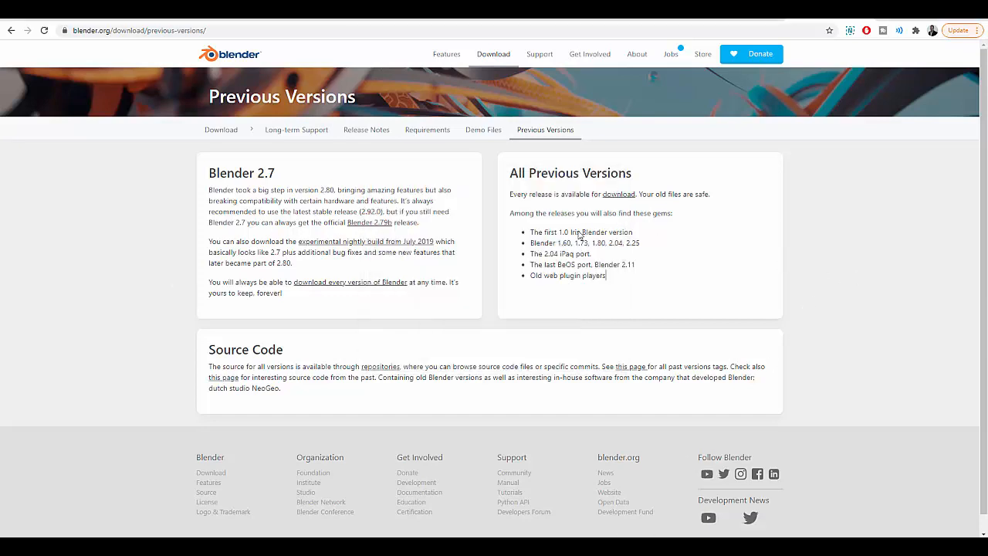
Look through the Blender Jobs page down to the studio tour, and open the Features page.
click(671, 55)
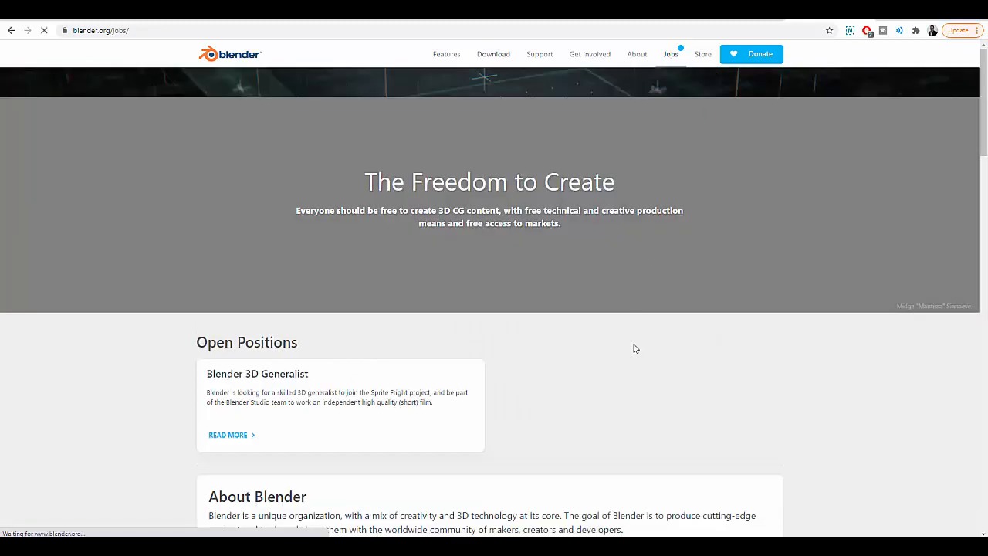
scroll(568, 399, down, 2)
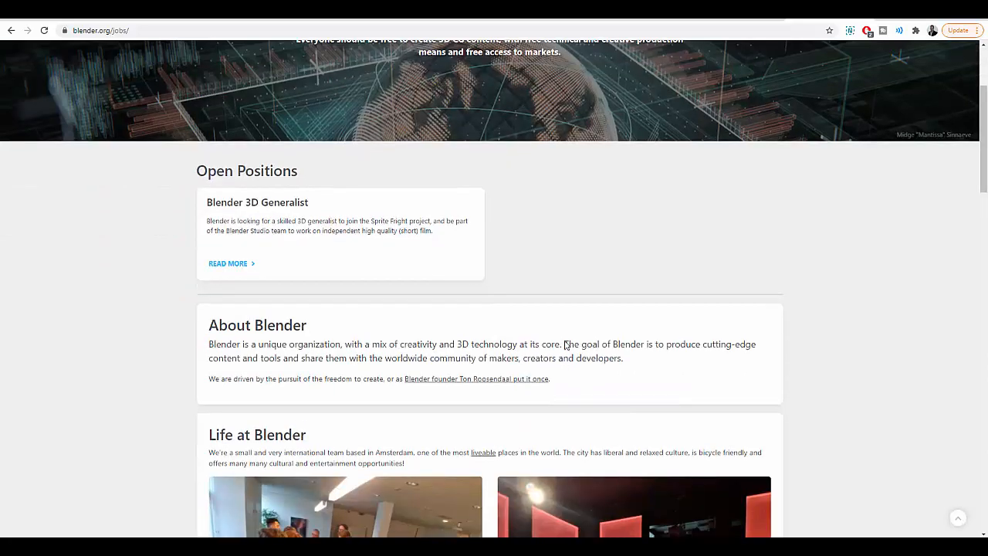
scroll(566, 339, up, 2)
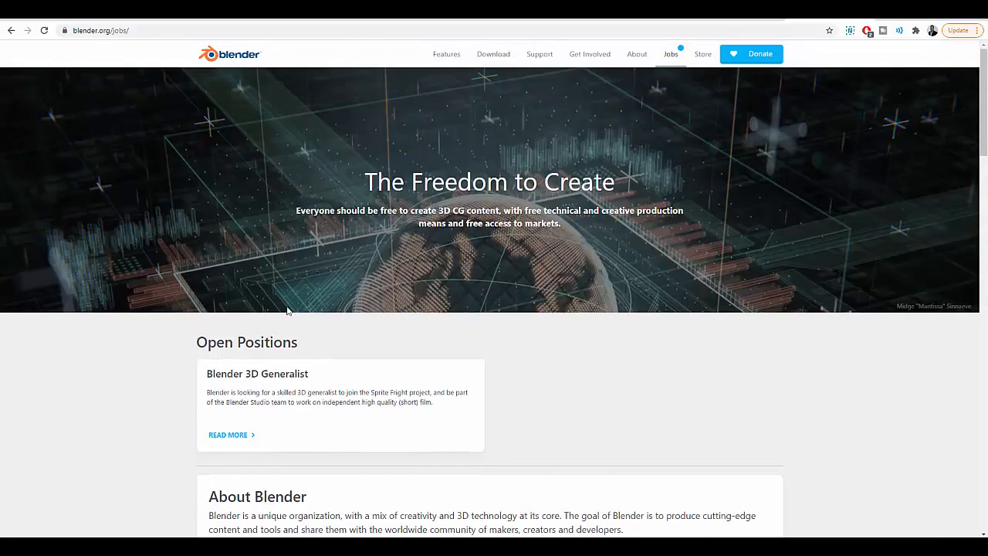
scroll(247, 396, down, 6)
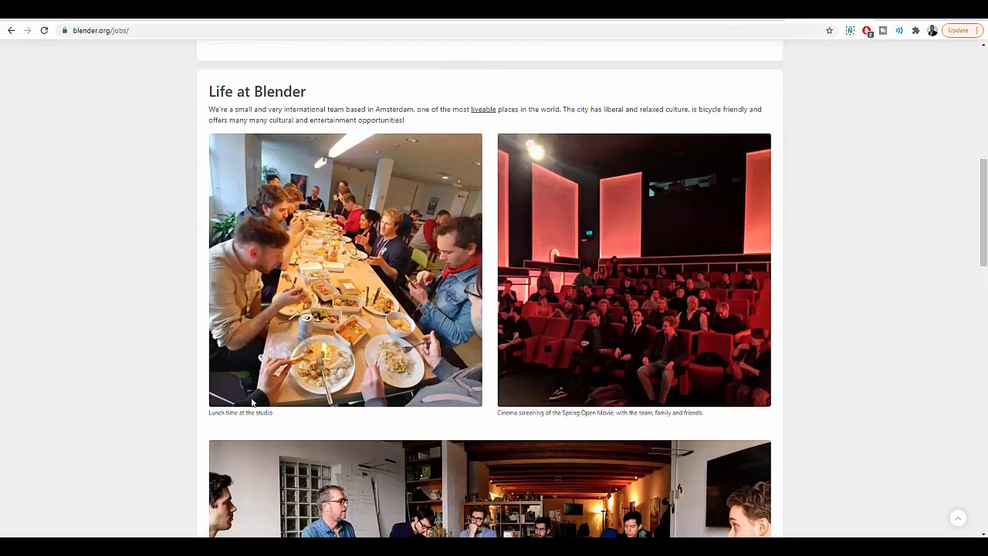
scroll(252, 401, down, 2)
scroll(251, 401, down, 6)
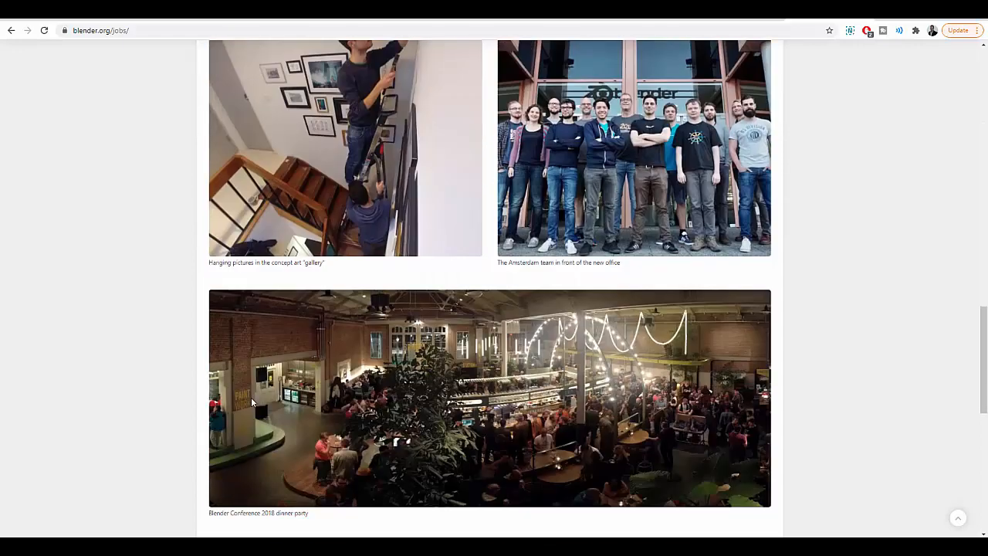
scroll(251, 397, down, 6)
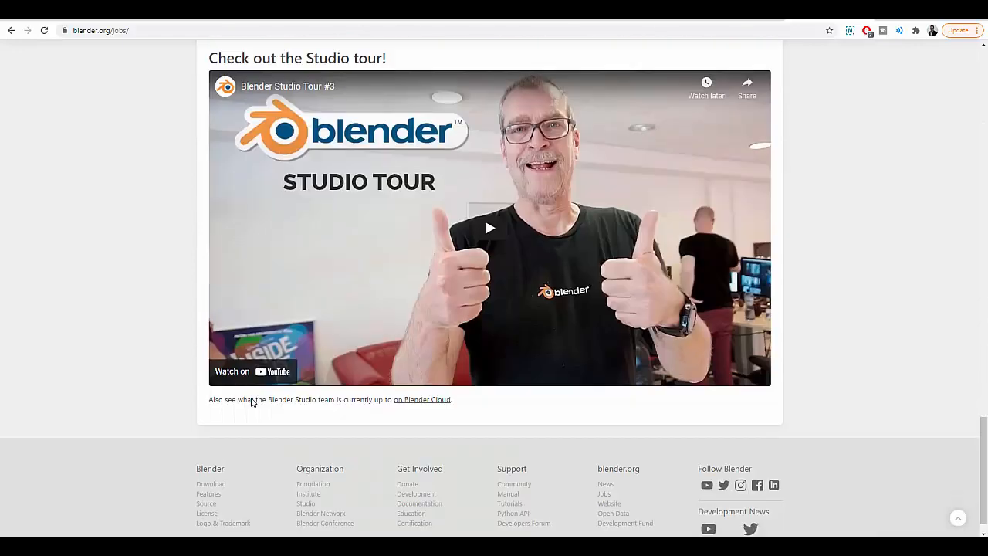
scroll(251, 397, up, 20)
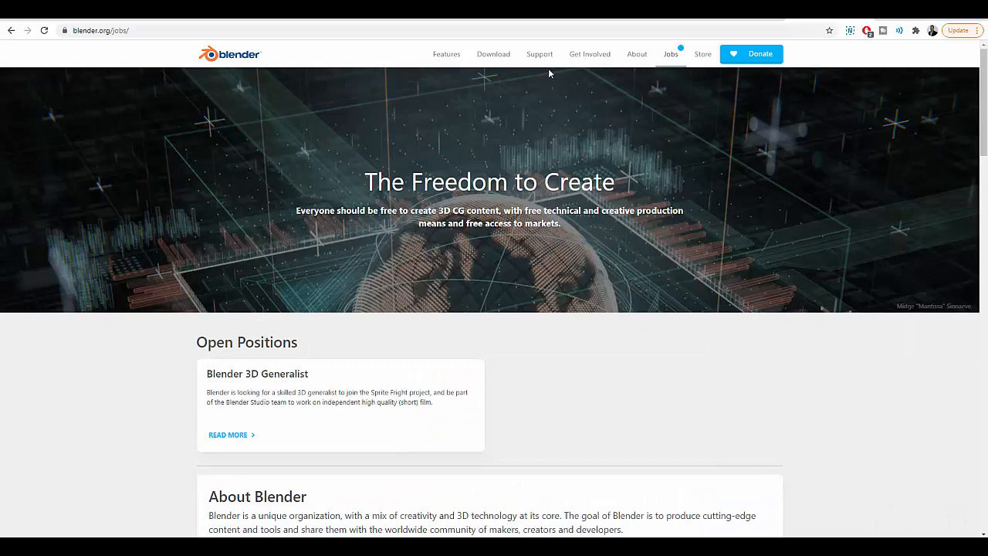
click(446, 62)
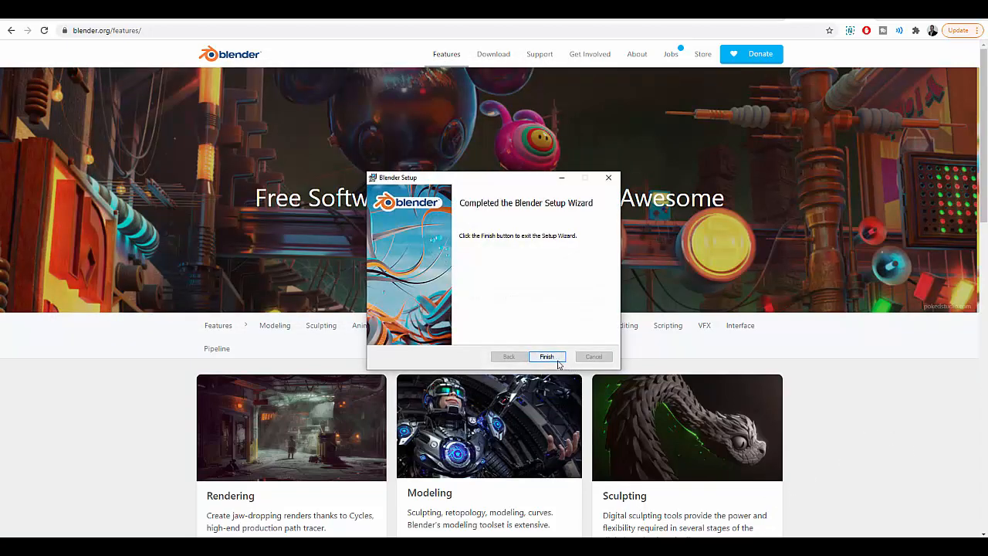
Finish the Blender setup wizard and launch Blender from its desktop shortcut.
click(547, 357)
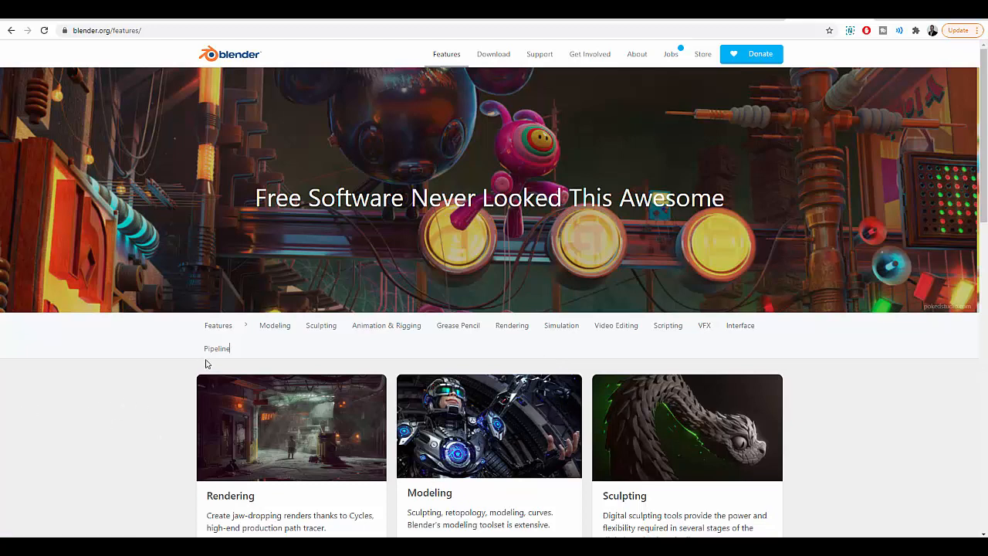
click(932, 23)
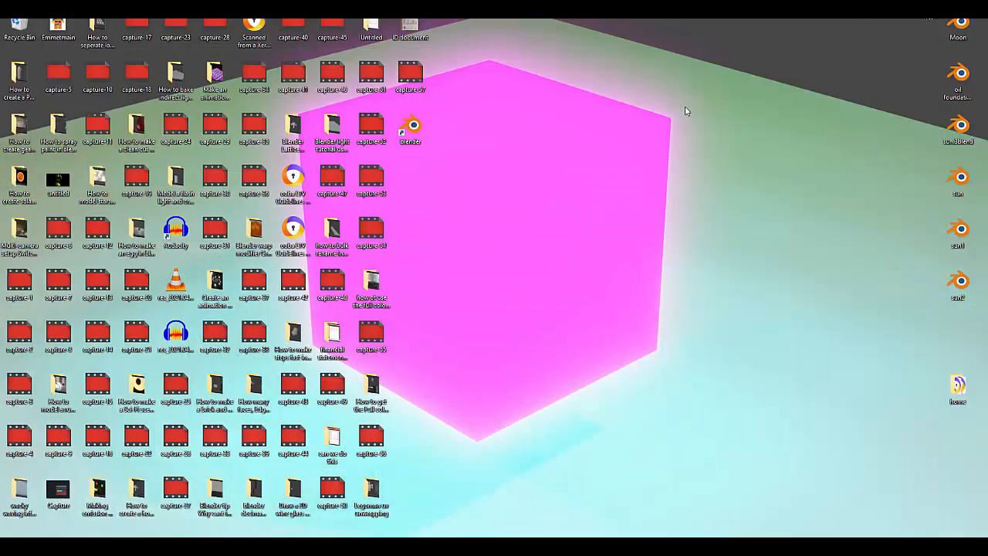
double_click(413, 133)
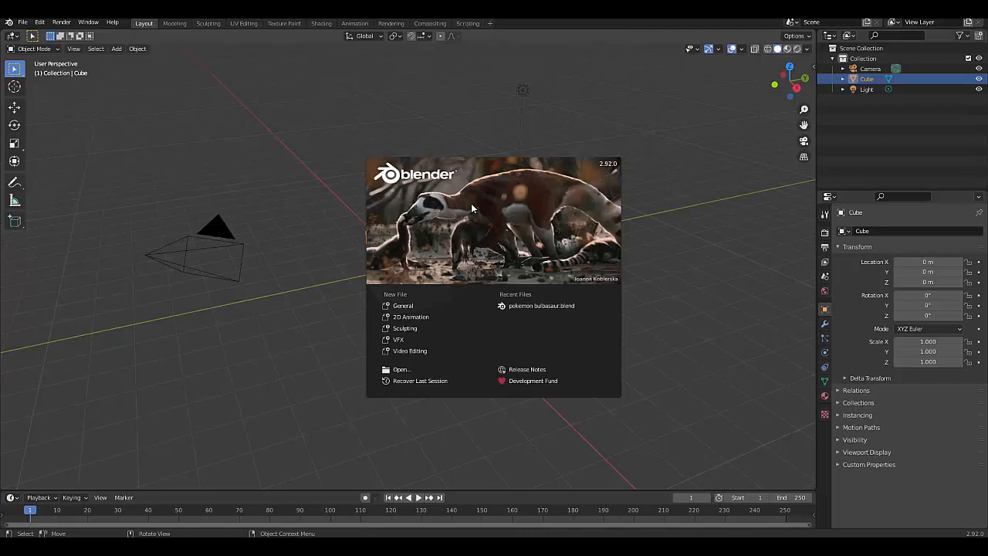
Dismiss the splash screen and open the Interface section of the Blender preferences.
click(237, 383)
scroll(431, 267, down, 2)
scroll(413, 262, up, 2)
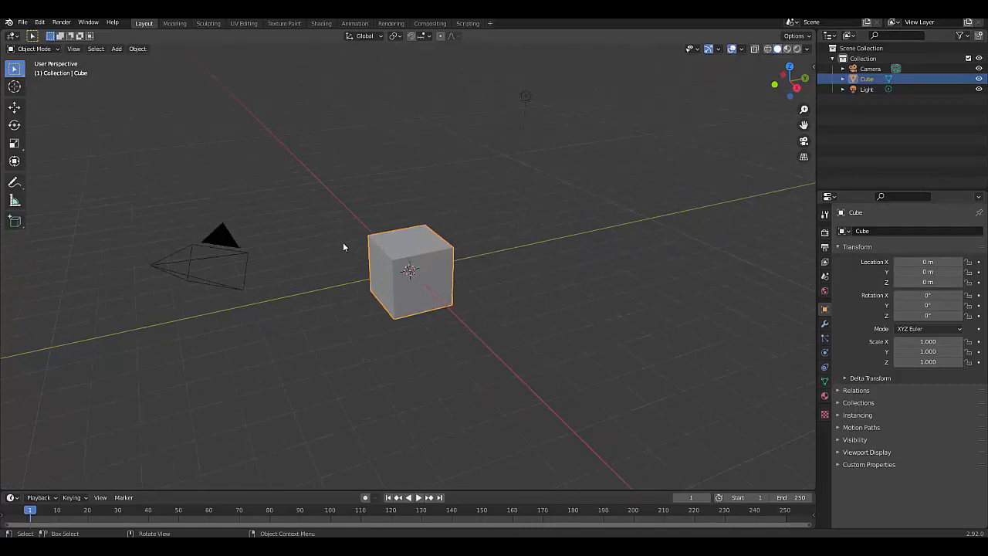
click(39, 22)
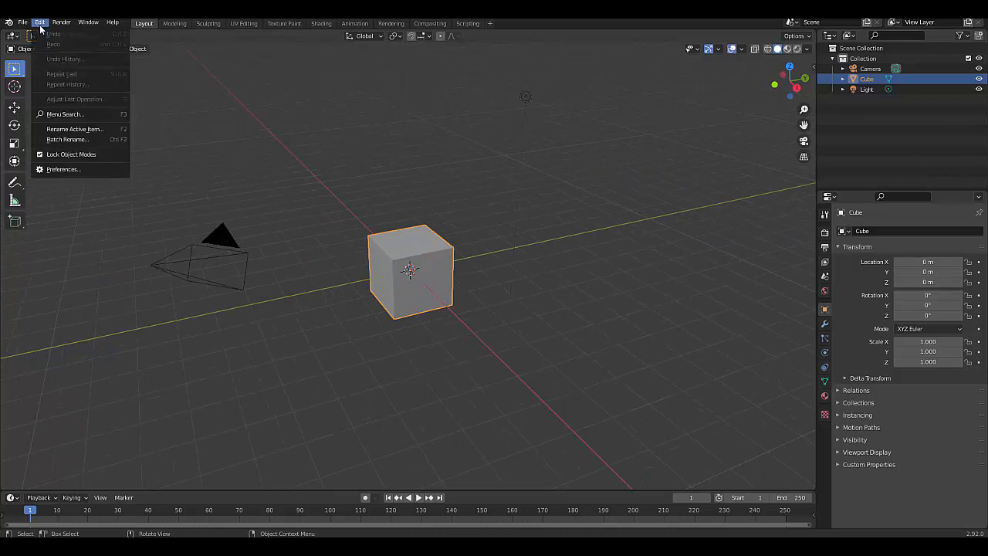
click(52, 168)
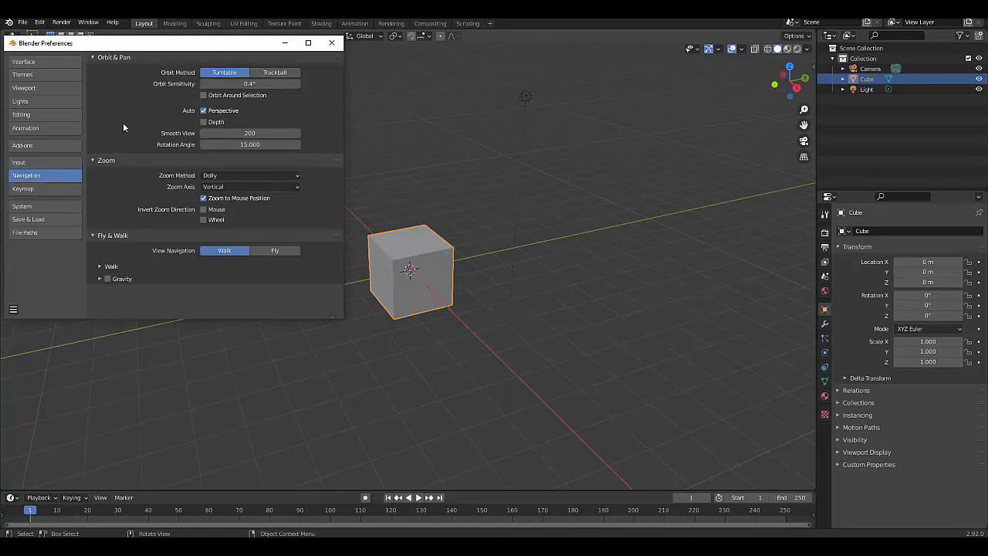
click(31, 65)
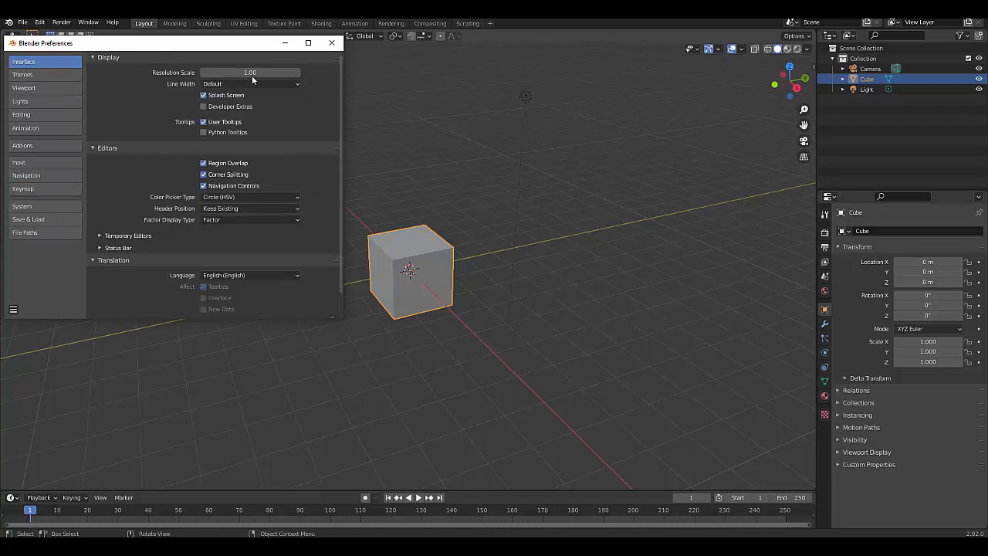
Apply the Minimal Dark preset in the Themes preferences.
click(37, 74)
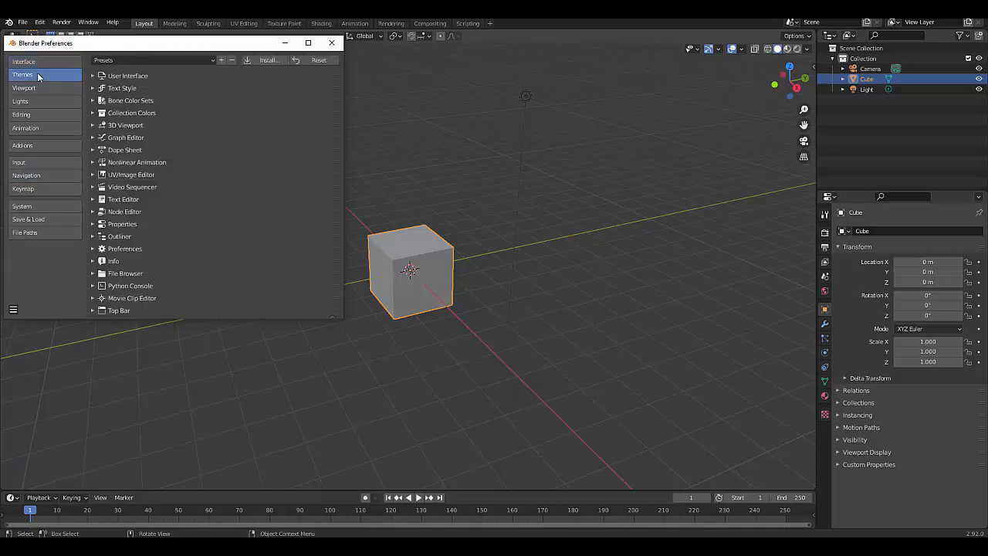
click(180, 61)
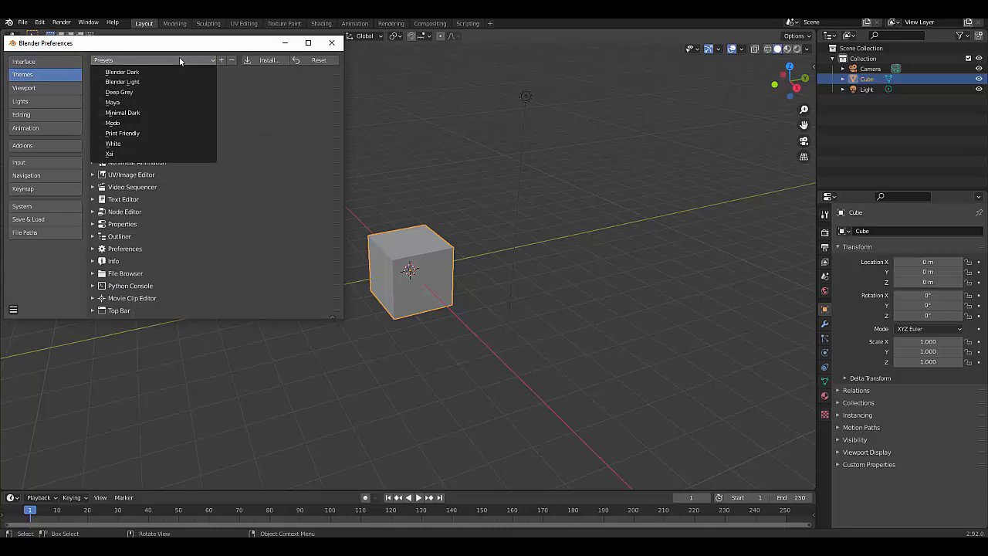
click(168, 113)
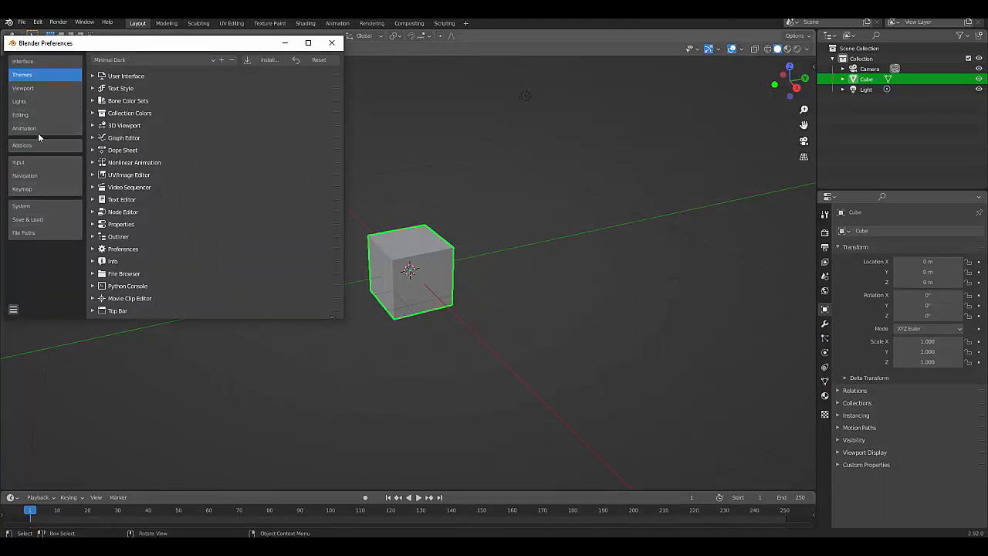
Look at the Navigation preferences, close the preferences window, and try zooming in and out around the cube in the viewport.
click(43, 178)
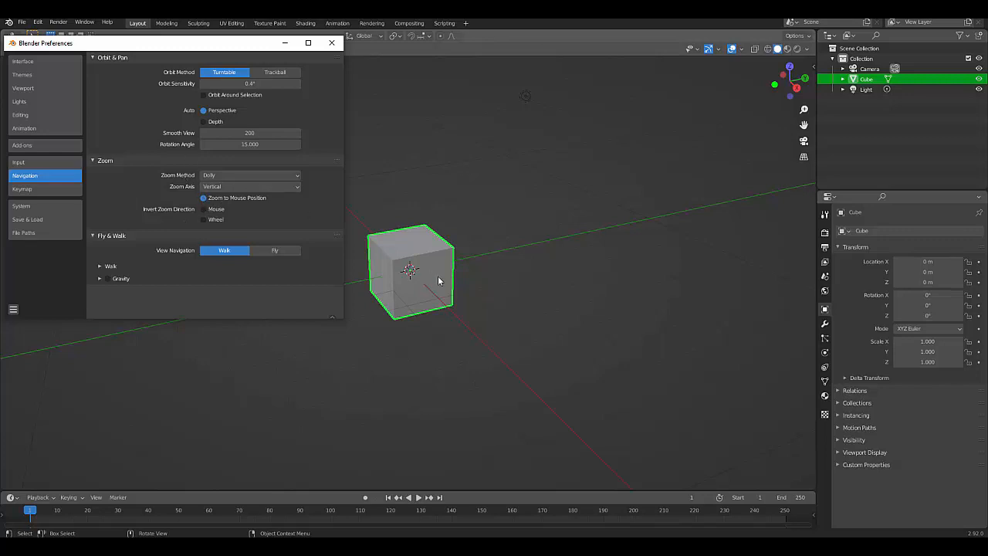
click(332, 43)
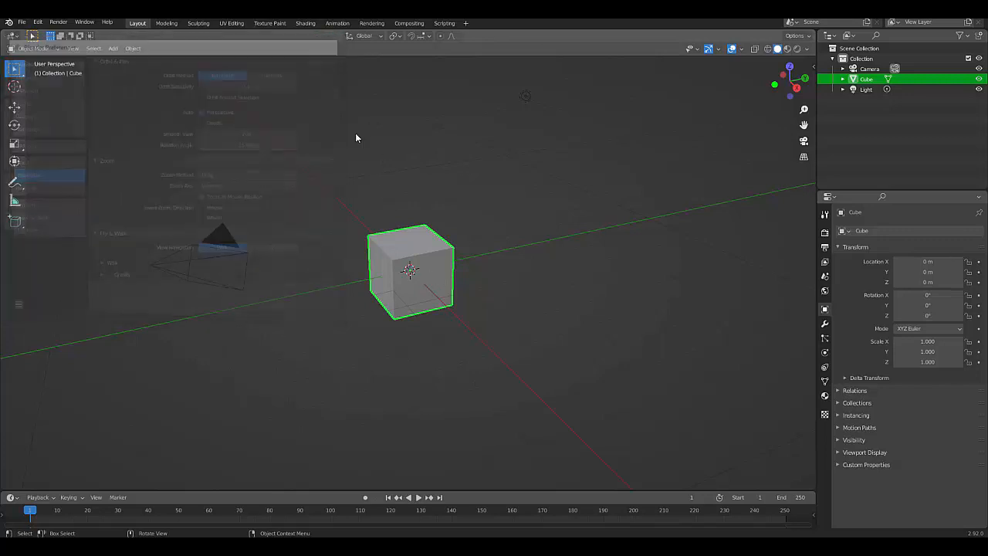
scroll(437, 292, up, 3)
scroll(432, 294, down, 2)
scroll(431, 292, down, 3)
scroll(163, 216, up, 3)
scroll(163, 216, down, 3)
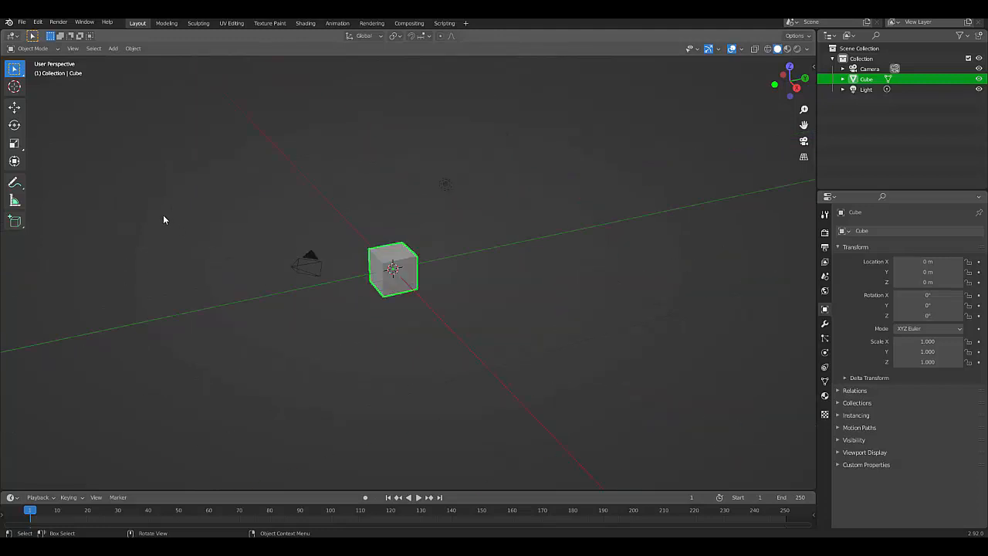
scroll(436, 296, up, 3)
scroll(436, 296, down, 3)
scroll(426, 292, up, 3)
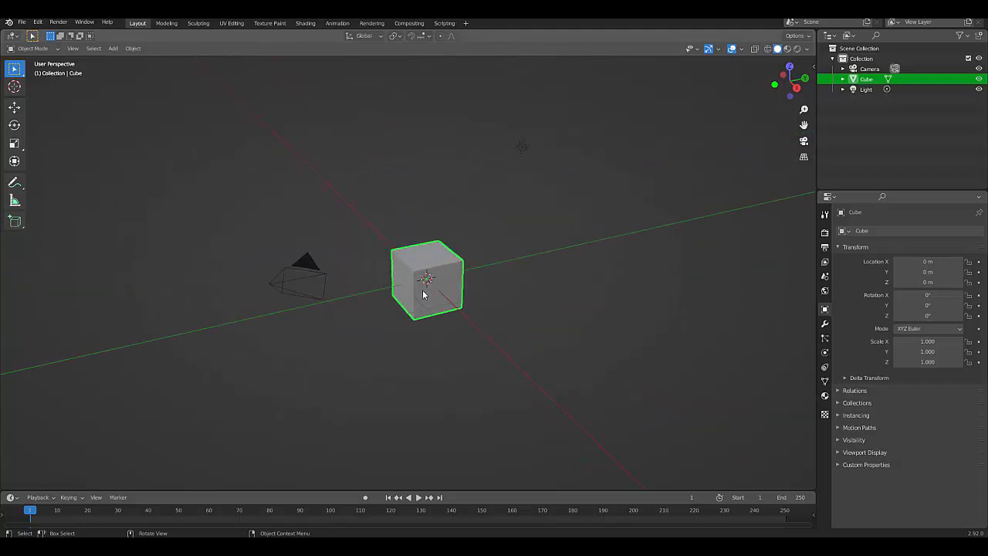
scroll(423, 292, down, 3)
scroll(424, 292, up, 3)
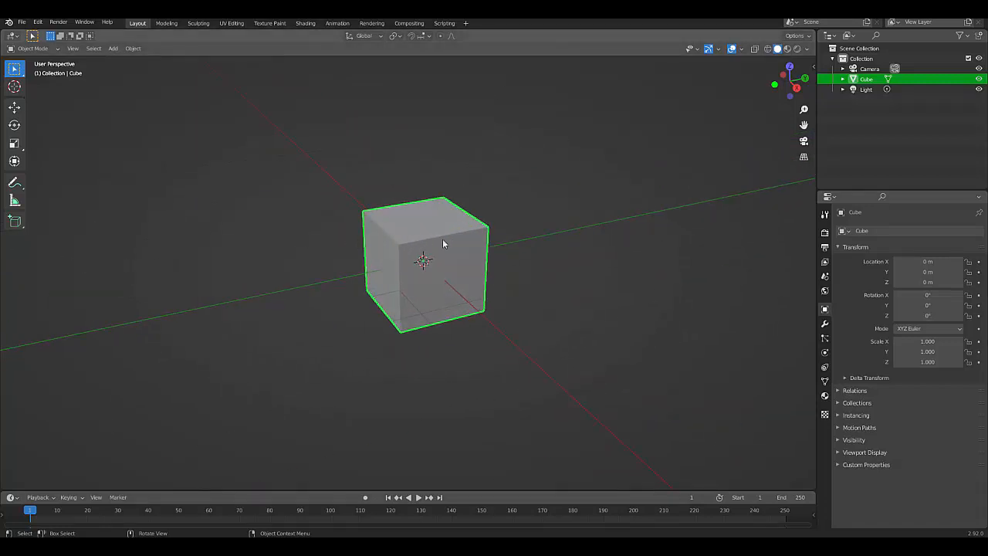
scroll(440, 239, down, 3)
scroll(436, 236, up, 3)
Reopen the preferences at the Add-ons section and look through the list of available add-ons.
click(38, 22)
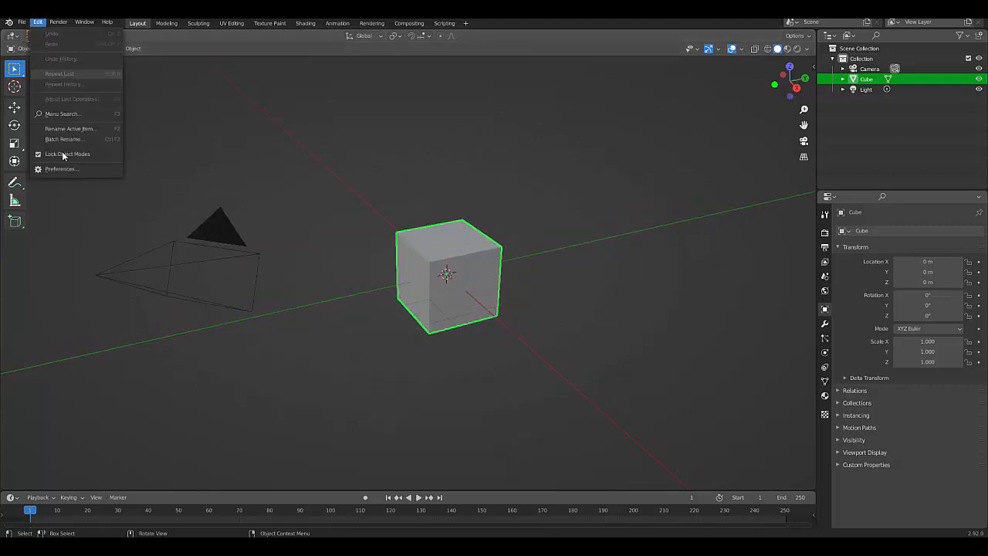
click(66, 170)
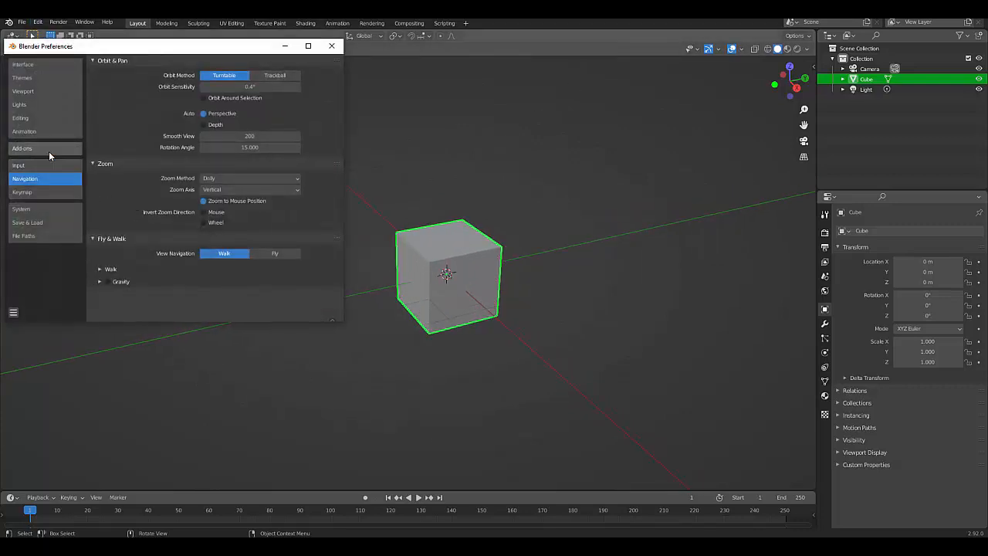
click(48, 151)
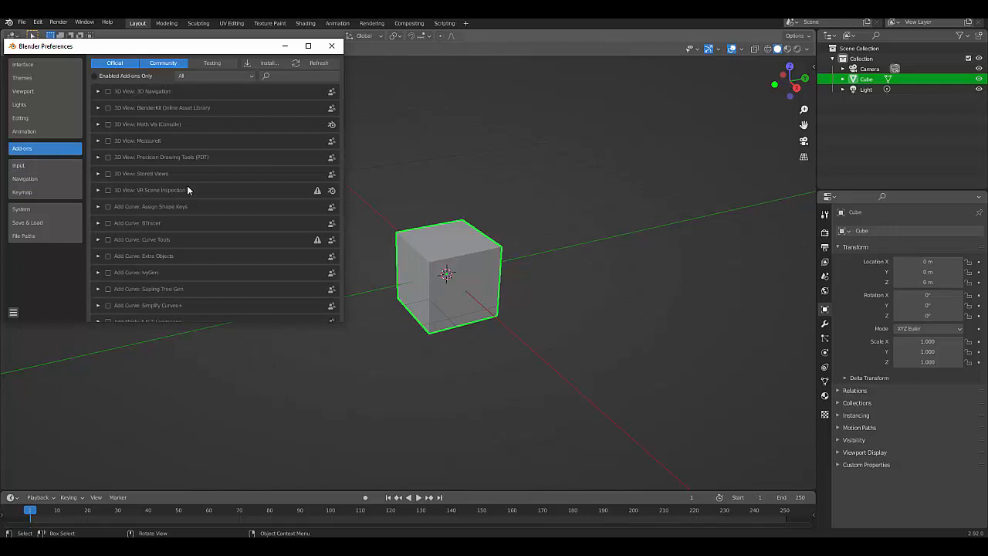
scroll(166, 139, down, 10)
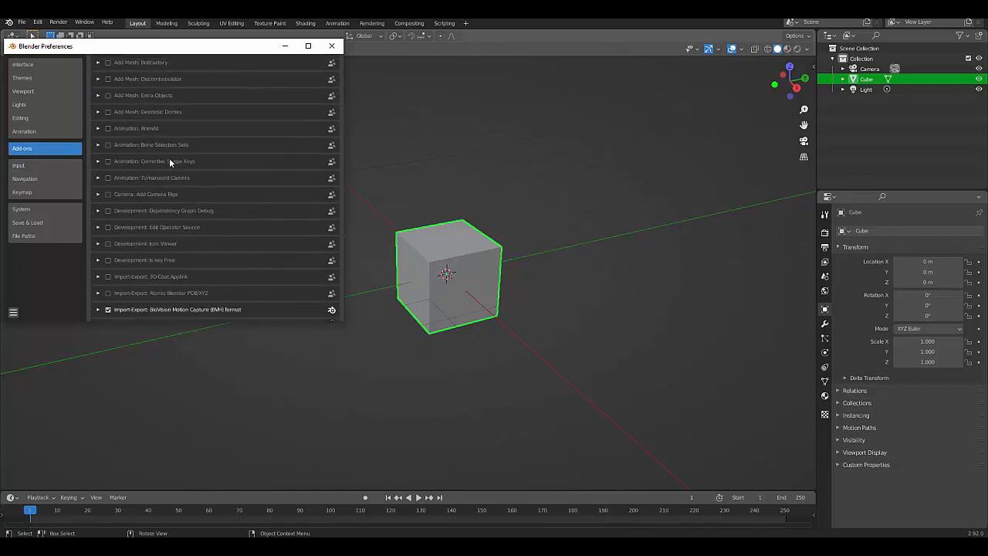
scroll(169, 179, up, 10)
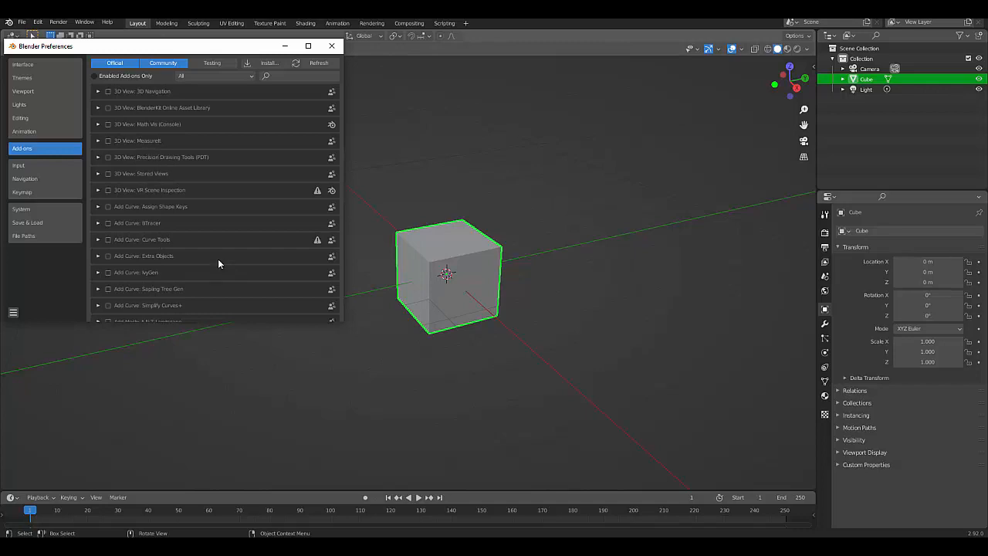
scroll(218, 263, down, 5)
scroll(224, 174, up, 5)
Filter the add-ons by "node" and enable the Node Wrangler add-on.
click(285, 77)
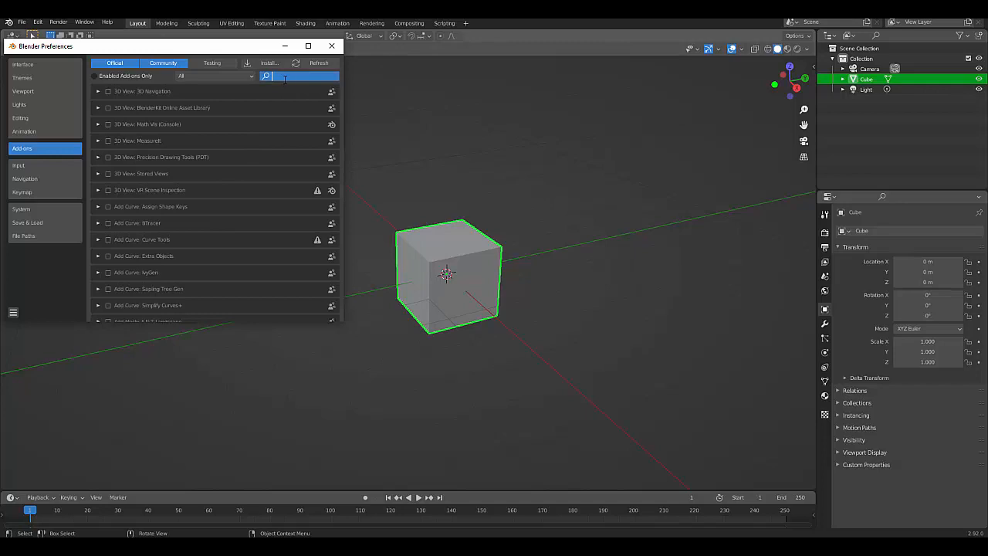
text(no)
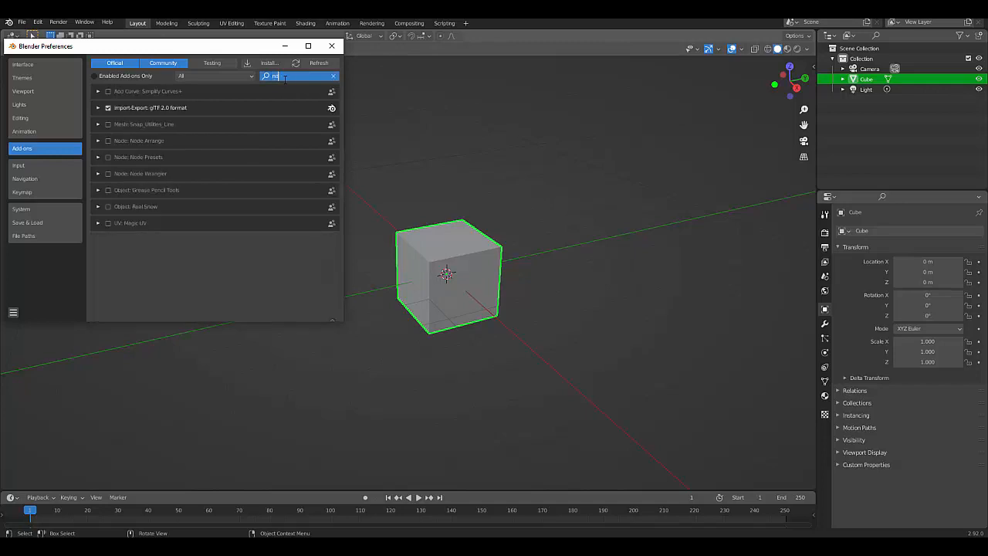
text(de)
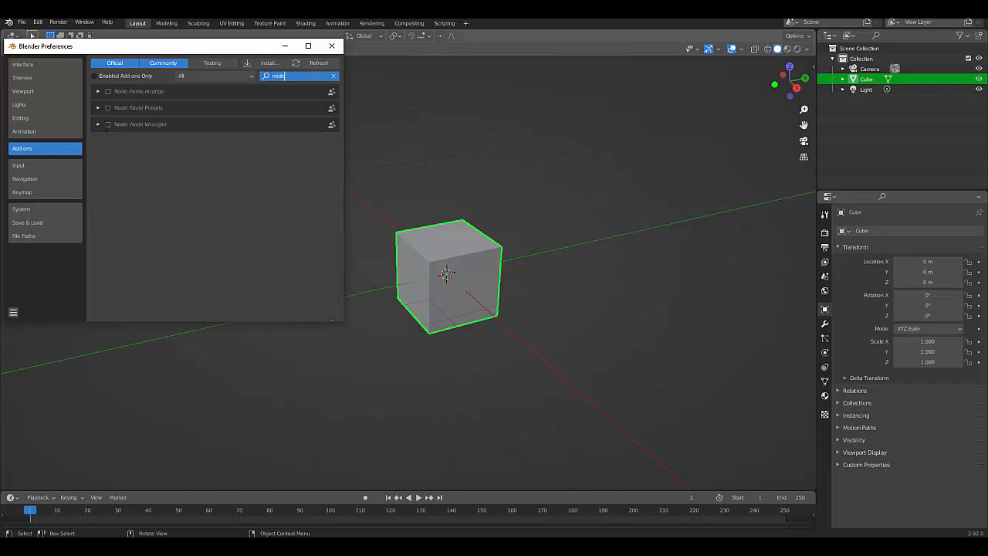
click(108, 125)
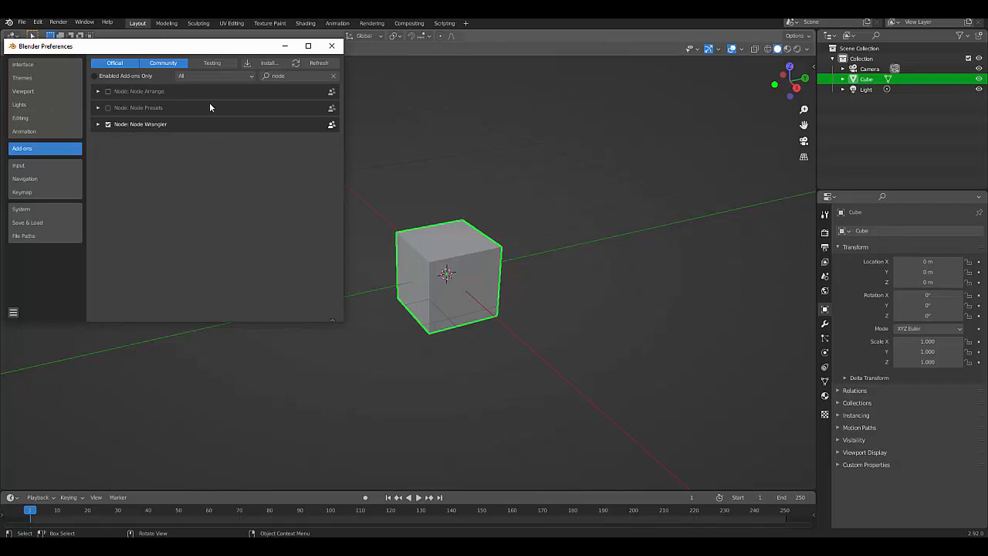
Clear the add-on search, enable the Add Curve: Extra Objects add-on, and close the preferences.
click(299, 75)
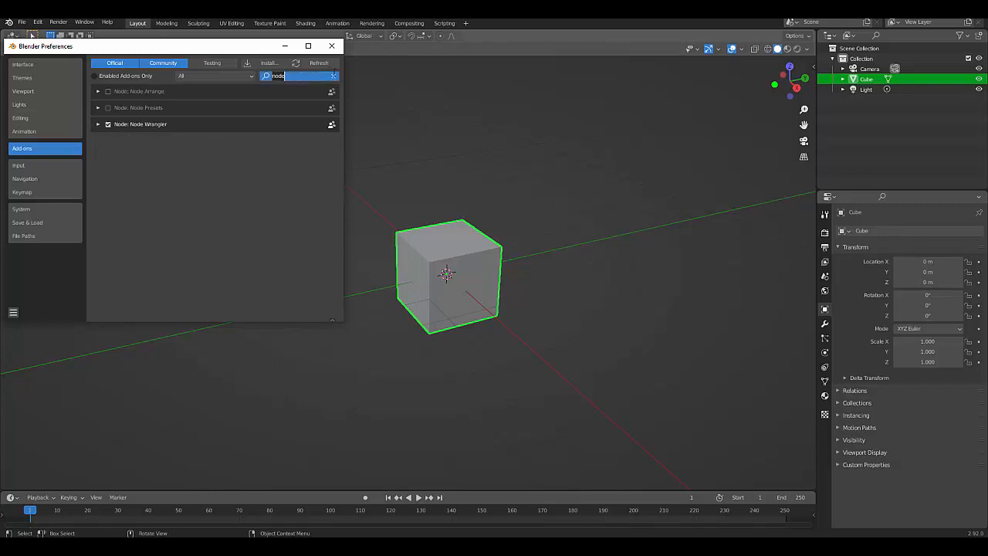
key(BackSpace)
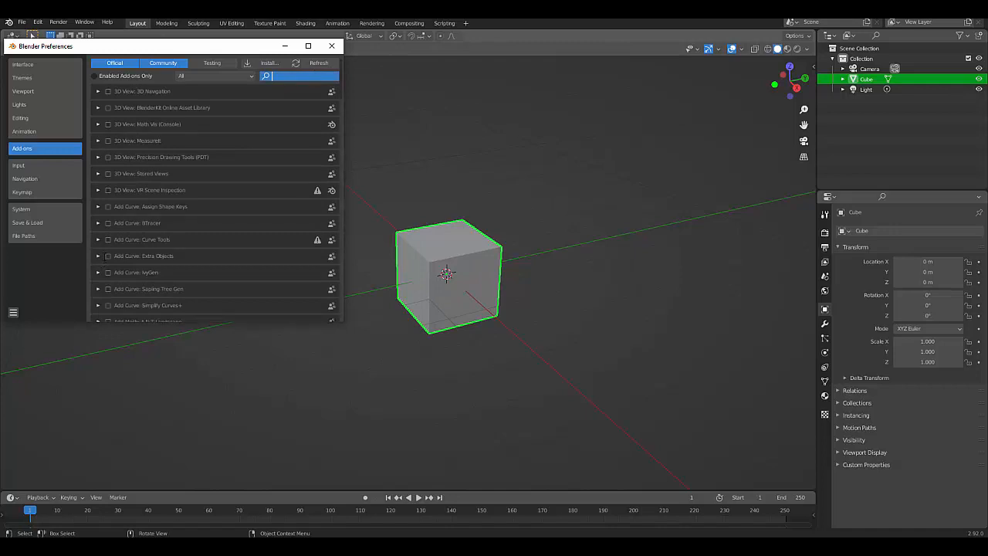
click(108, 255)
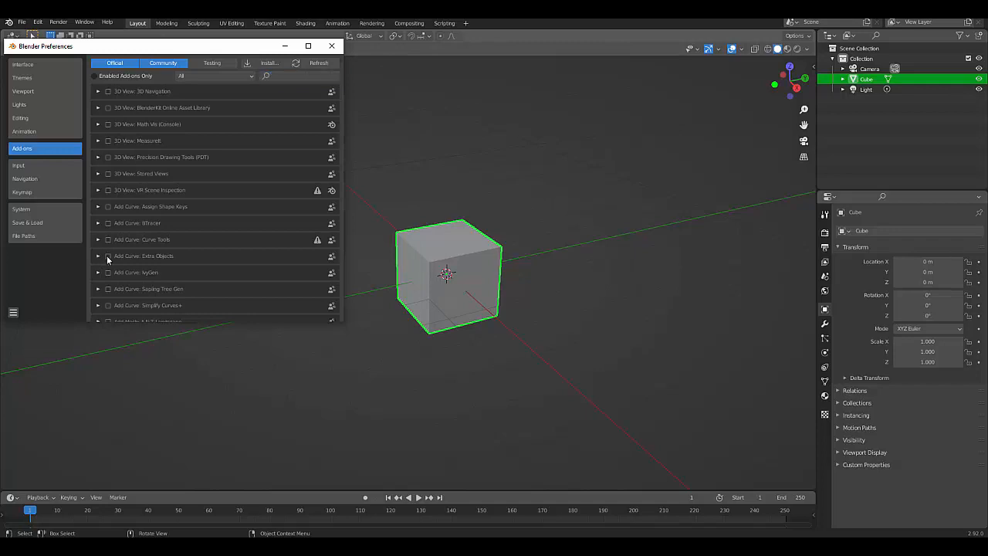
click(332, 45)
Look through the curve types that can be added to the scene from Object Mode.
click(362, 214)
right_click(324, 216)
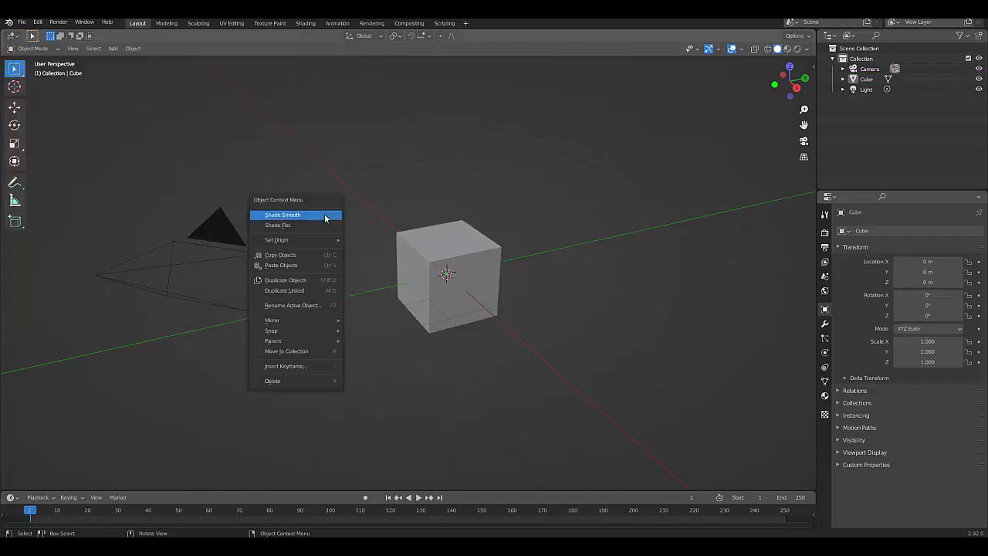
click(446, 250)
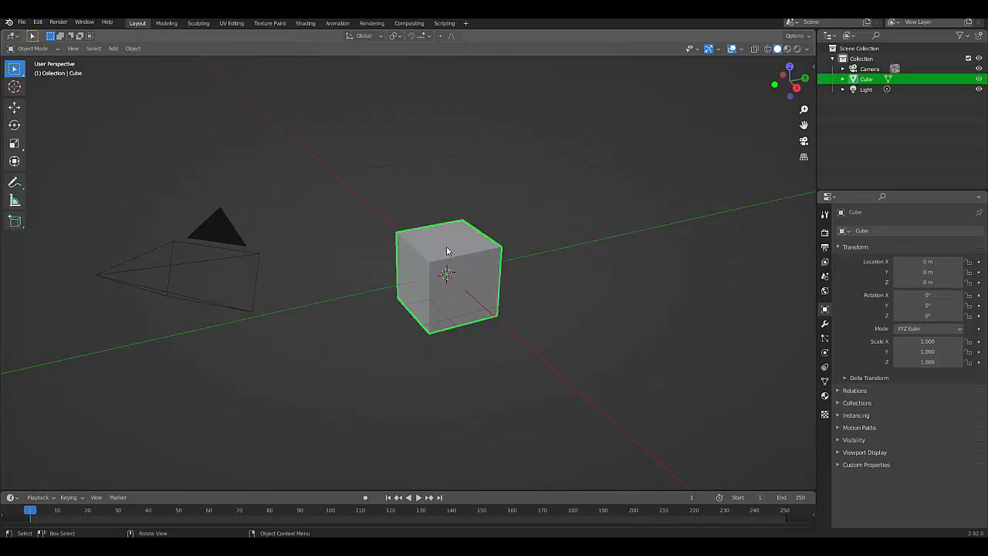
right_click(377, 191)
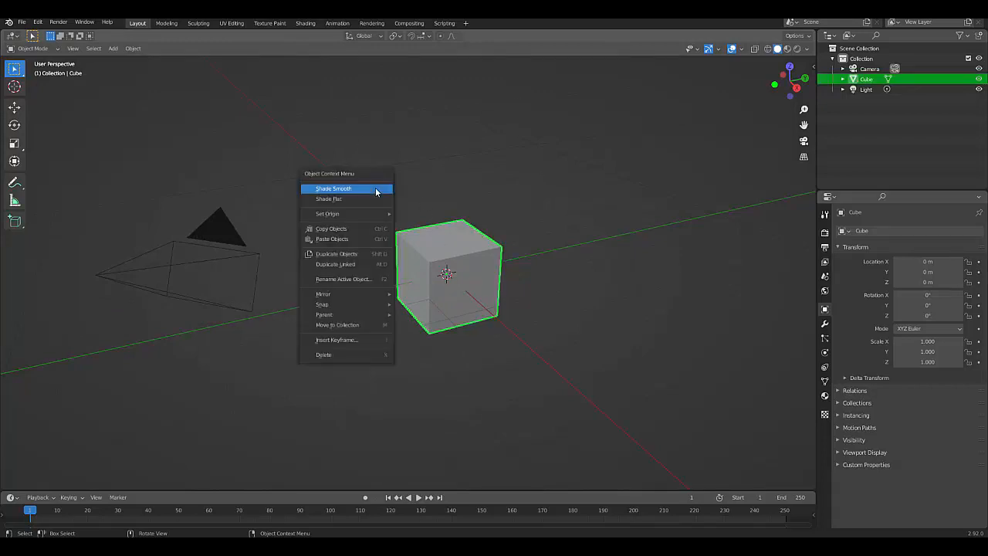
key(Tab)
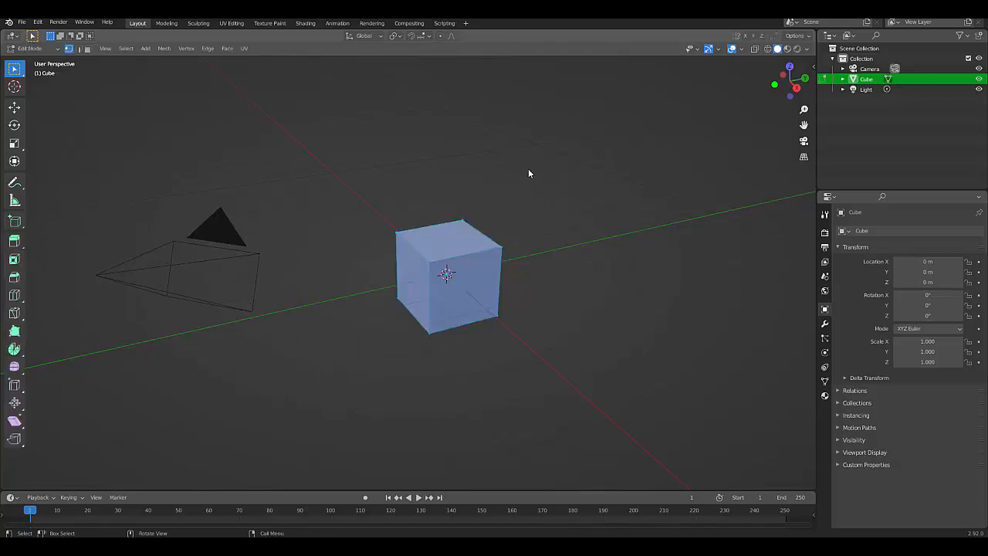
key(Tab)
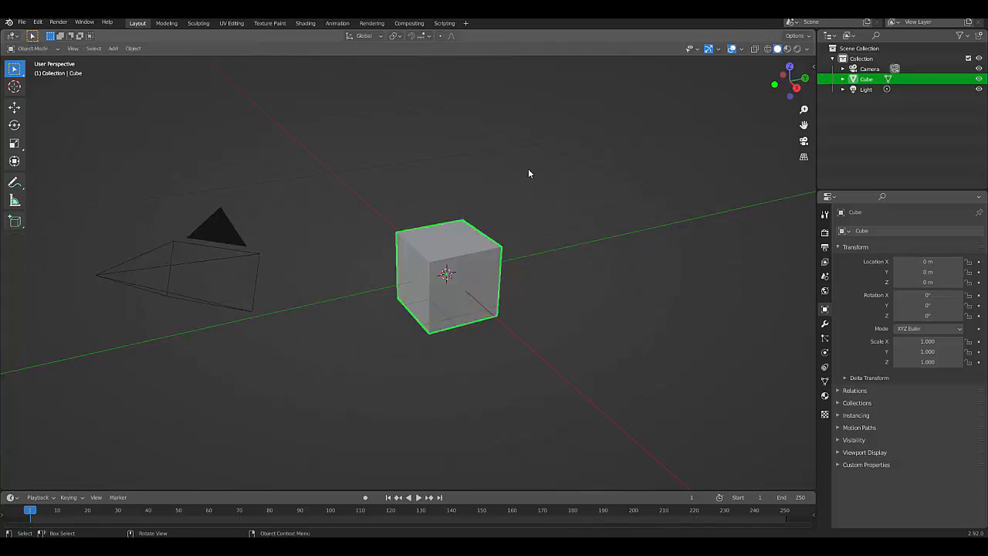
click(116, 49)
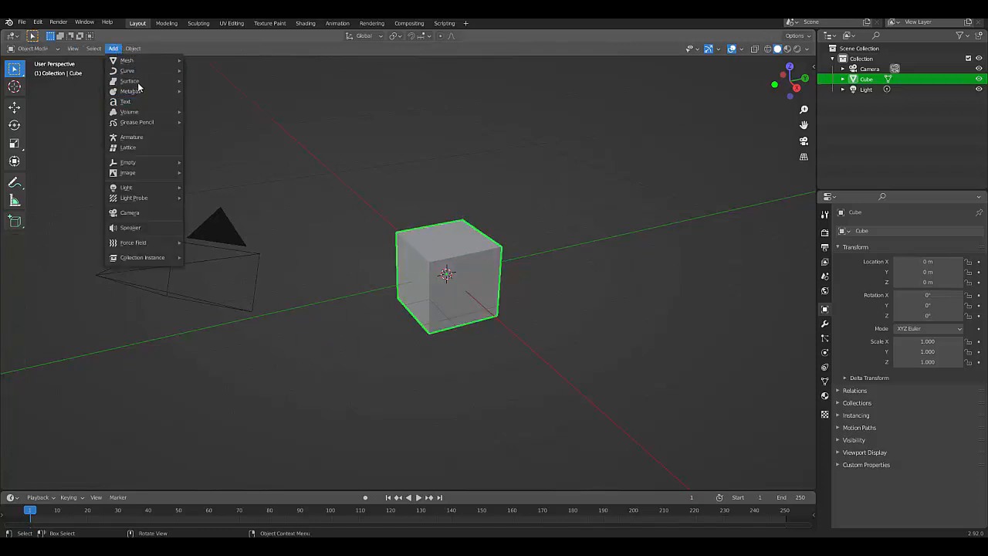
mouse_move(139, 70)
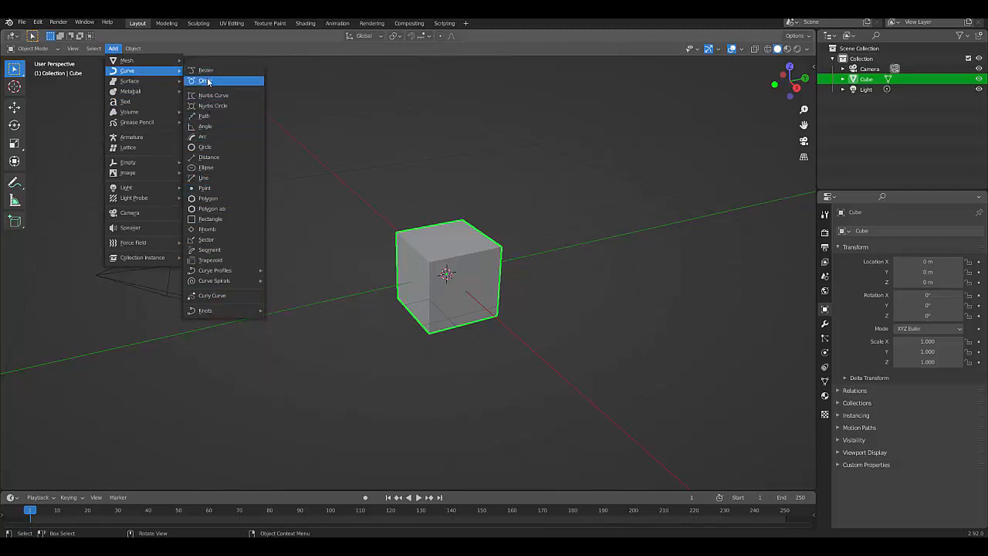
Reopen the preferences and look through the Navigation, Add-ons, Animation, Editing, Lights and Viewport sections.
click(42, 24)
click(44, 25)
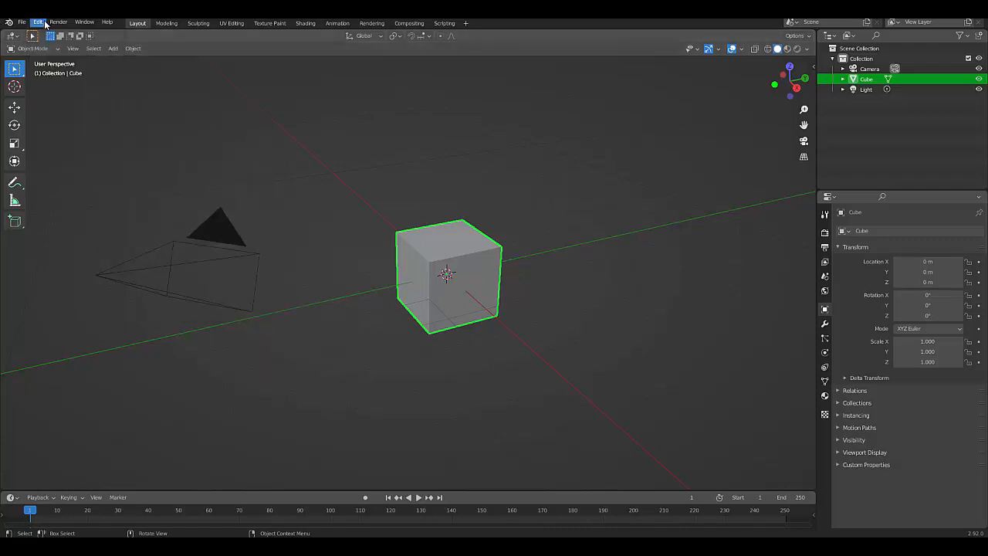
click(45, 24)
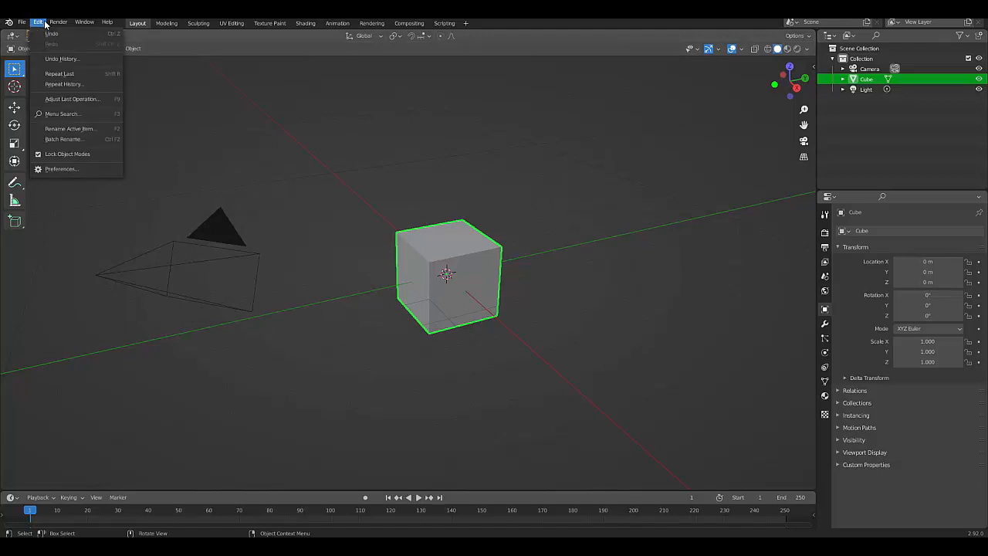
click(78, 170)
click(45, 177)
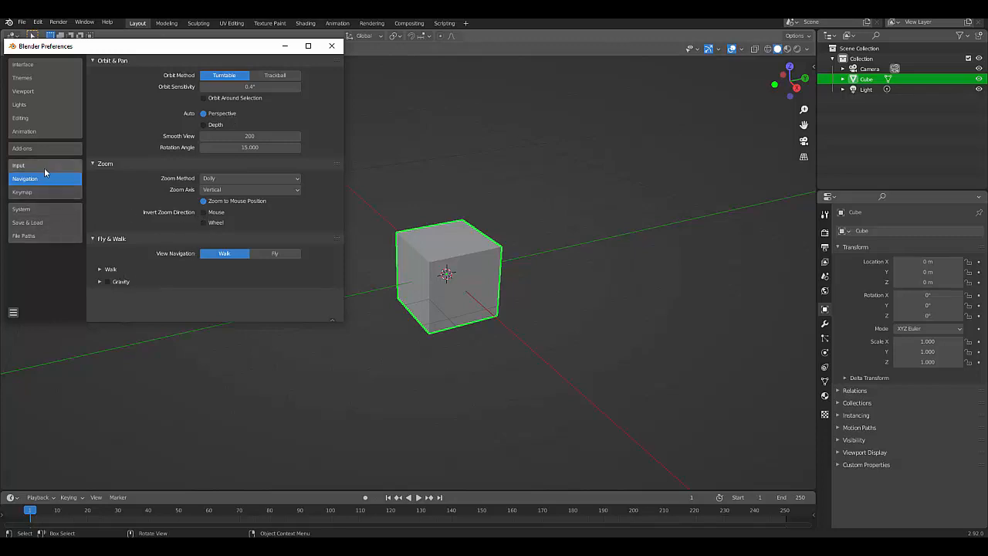
click(32, 150)
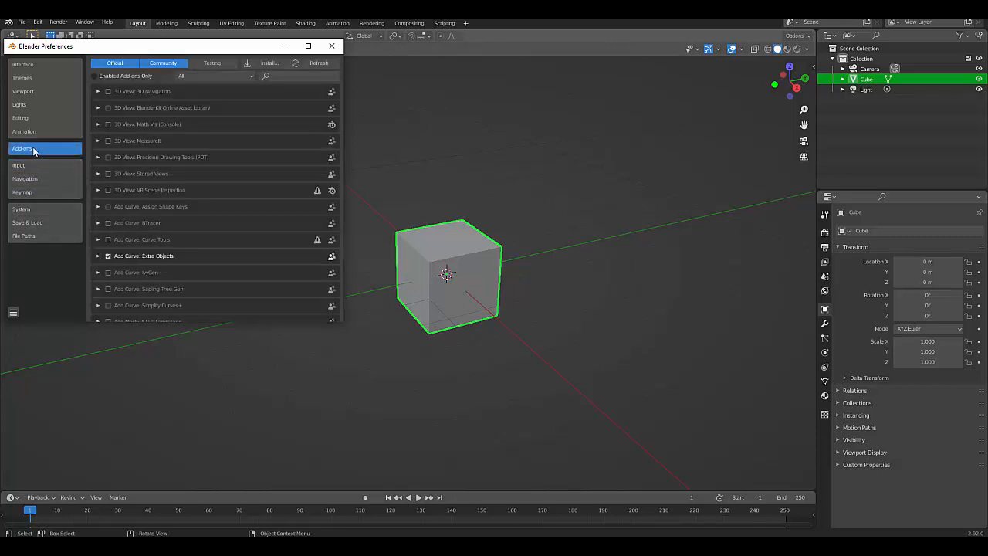
click(41, 131)
click(30, 119)
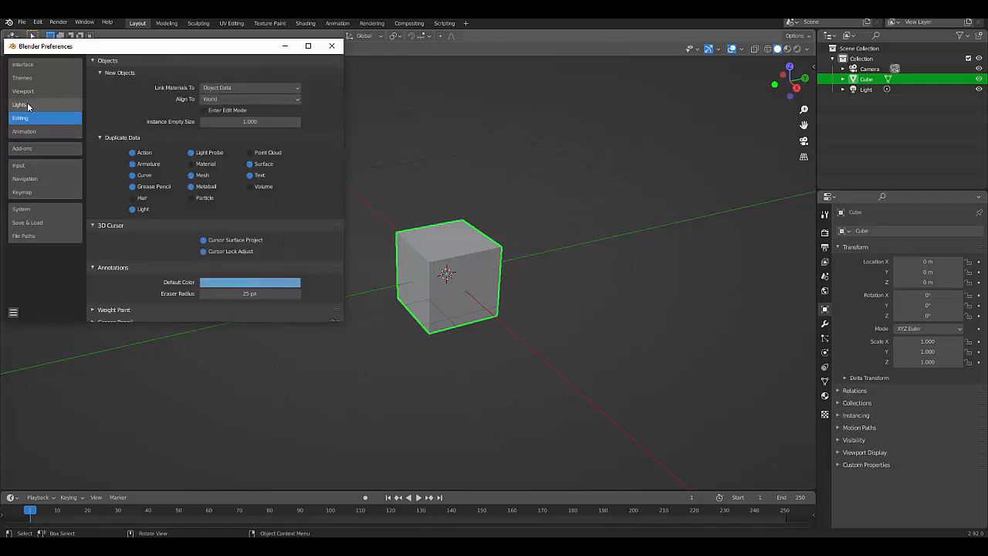
click(27, 106)
click(28, 93)
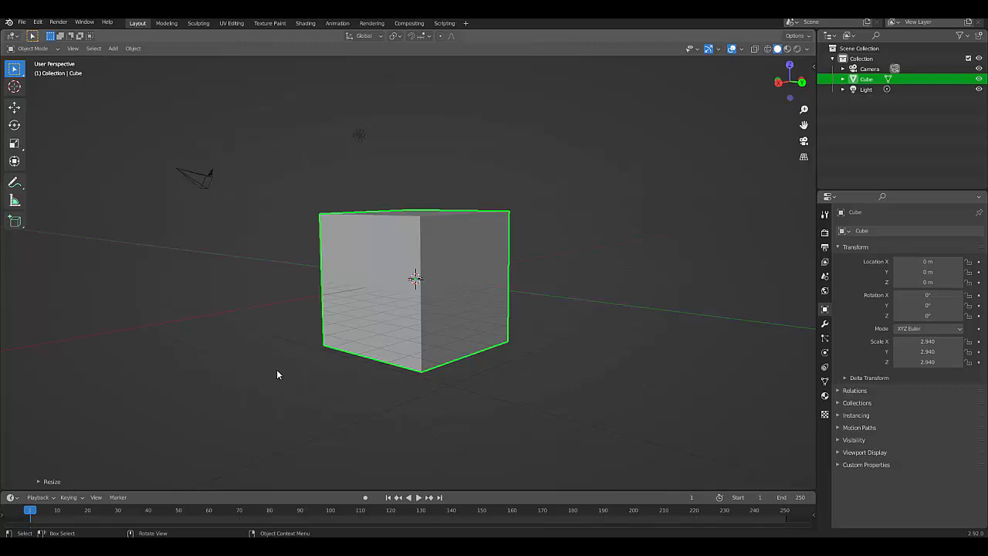
Deselect the enlarged cube, view it from a higher angle, and select it again.
click(277, 369)
scroll(274, 368, down, 3)
middle_drag(270, 367, 351, 344)
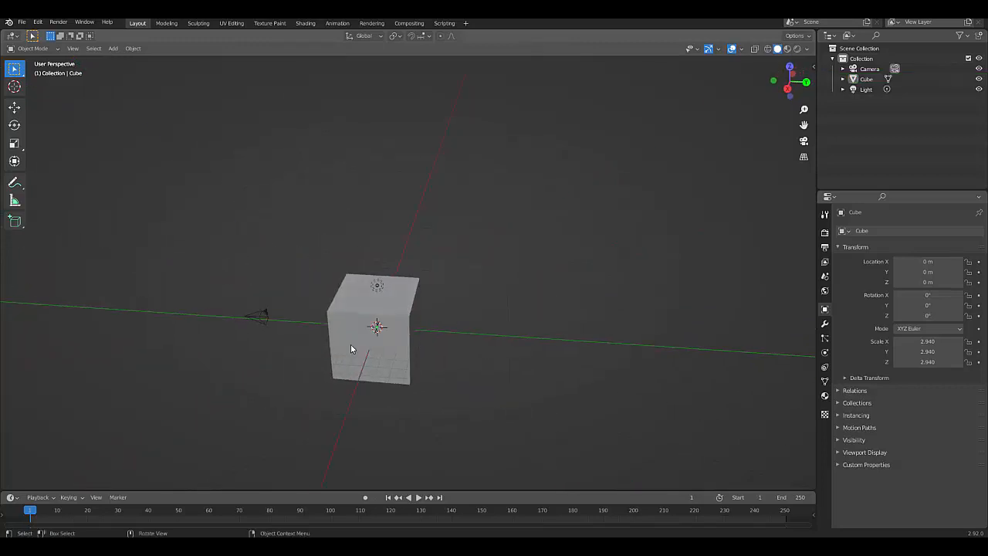
click(351, 345)
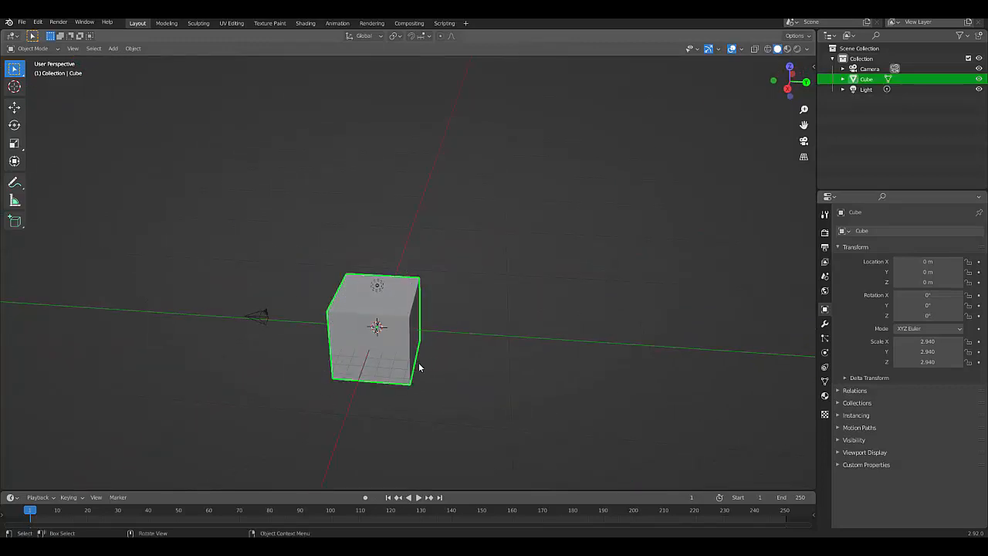
Reopen the preferences and switch the interface theme to Blender Dark.
click(38, 21)
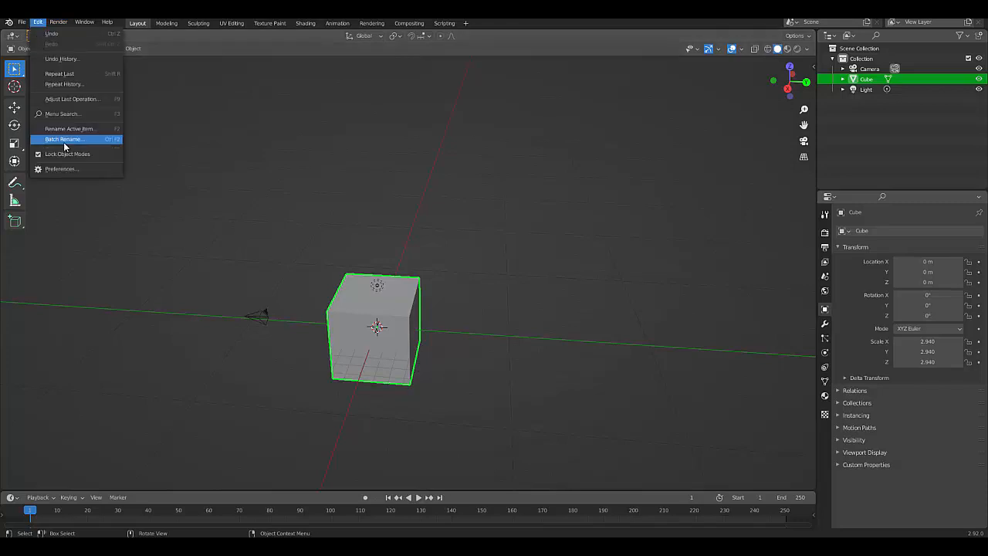
click(63, 168)
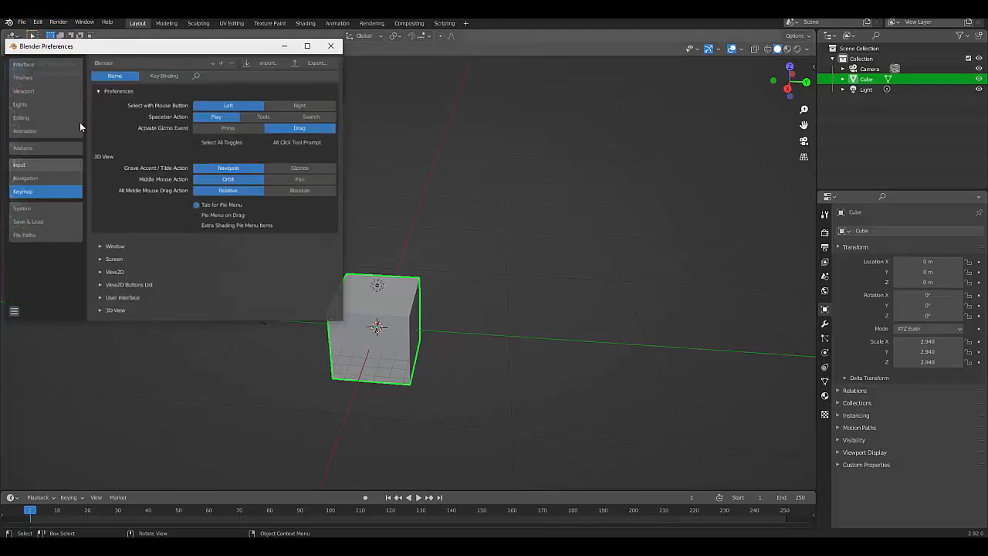
click(46, 78)
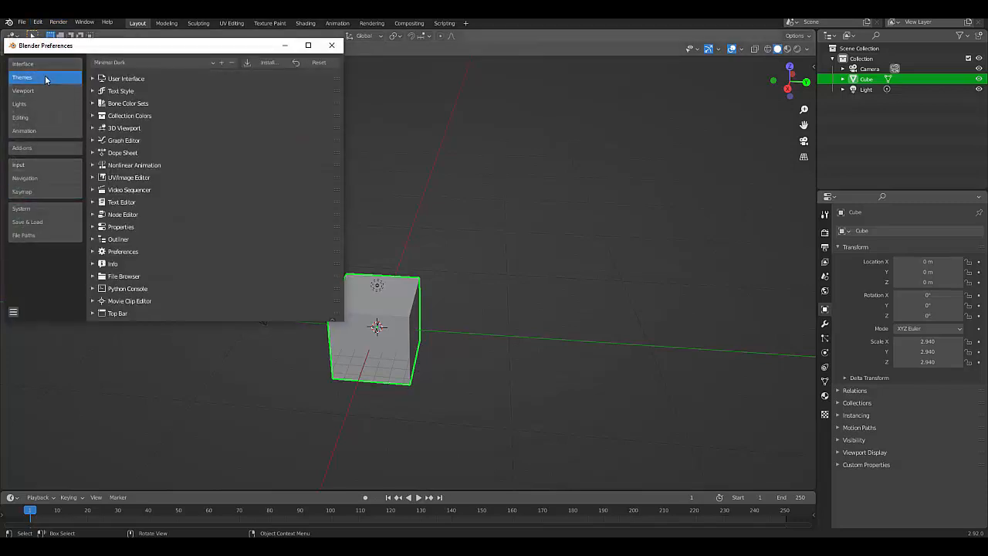
click(189, 63)
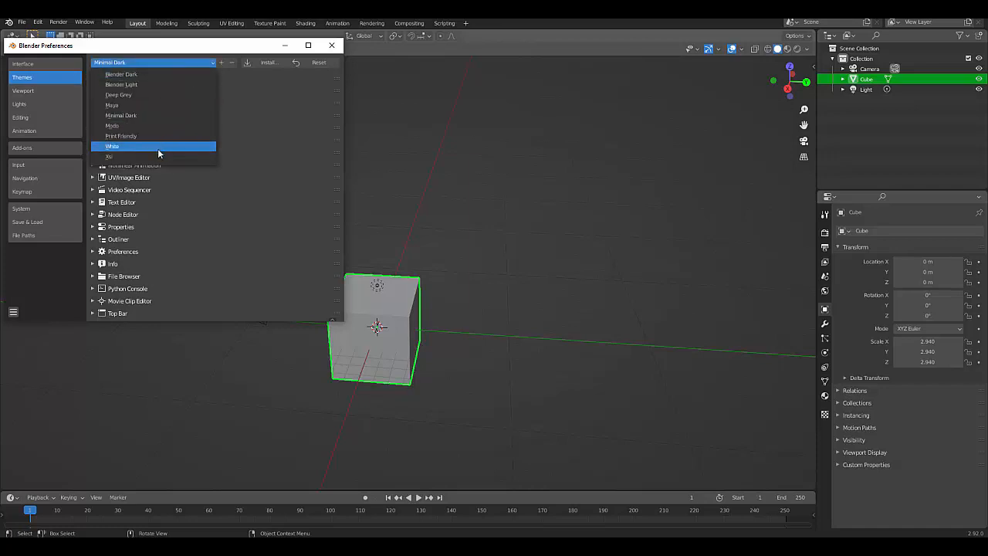
click(117, 64)
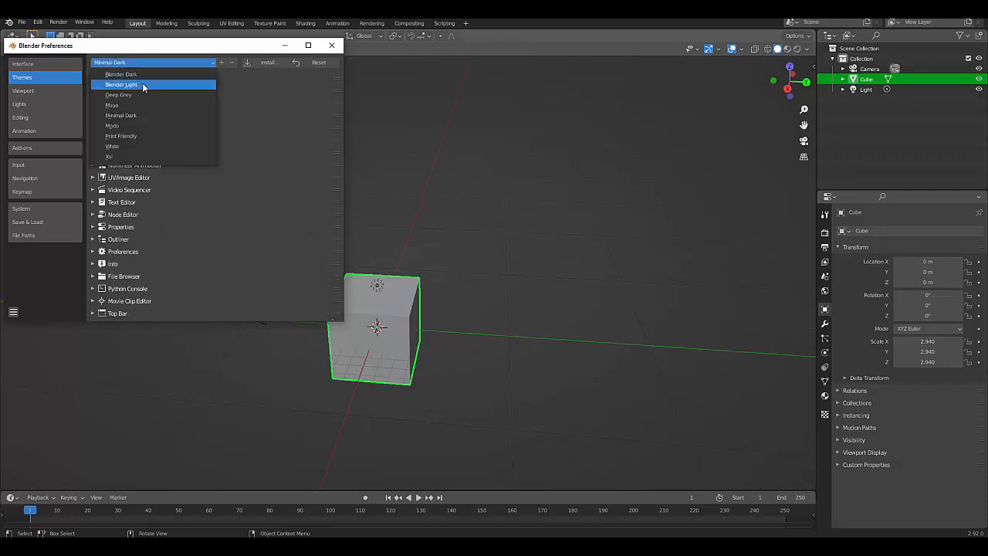
click(136, 74)
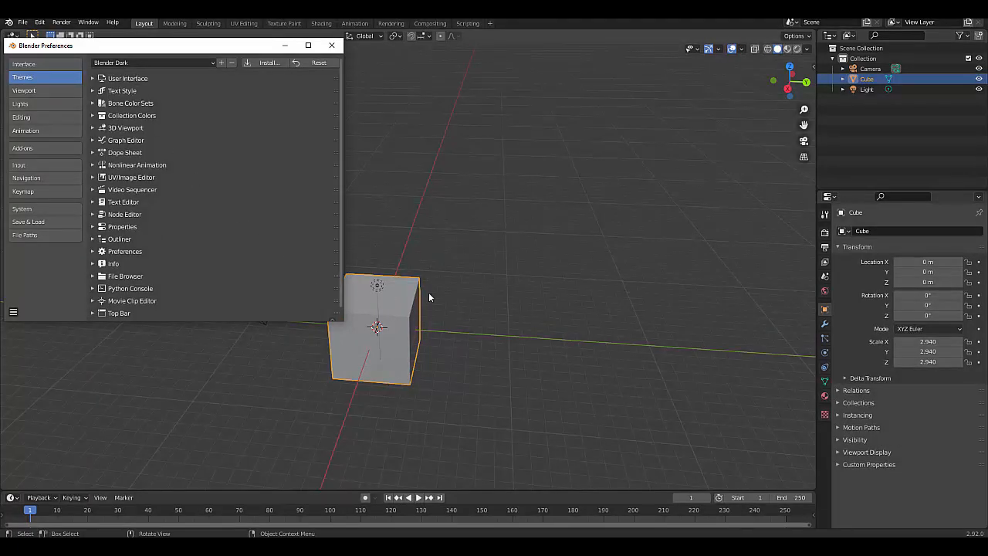
Look at the Viewport preferences, close the preferences window, and view the cube from another side.
click(33, 92)
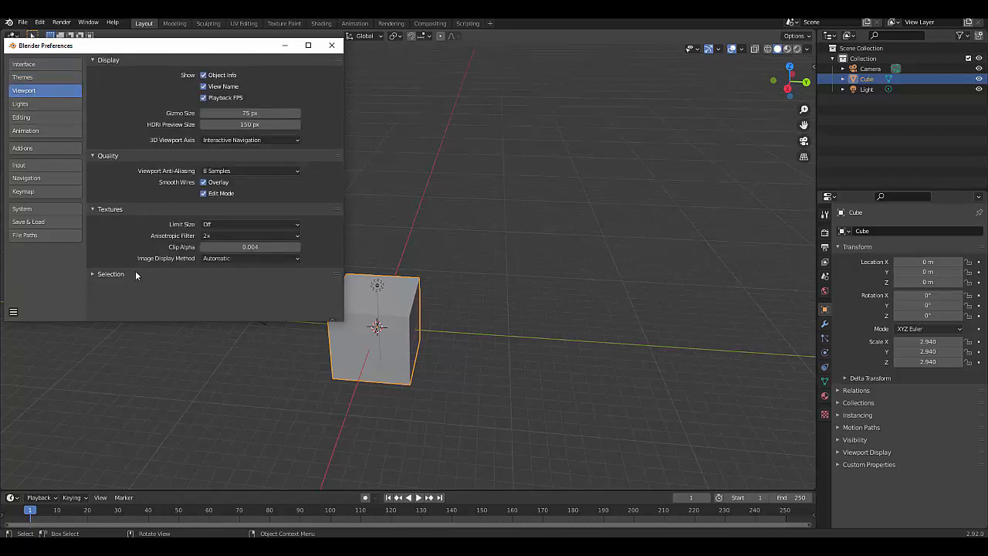
click(332, 45)
middle_drag(431, 273, 587, 297)
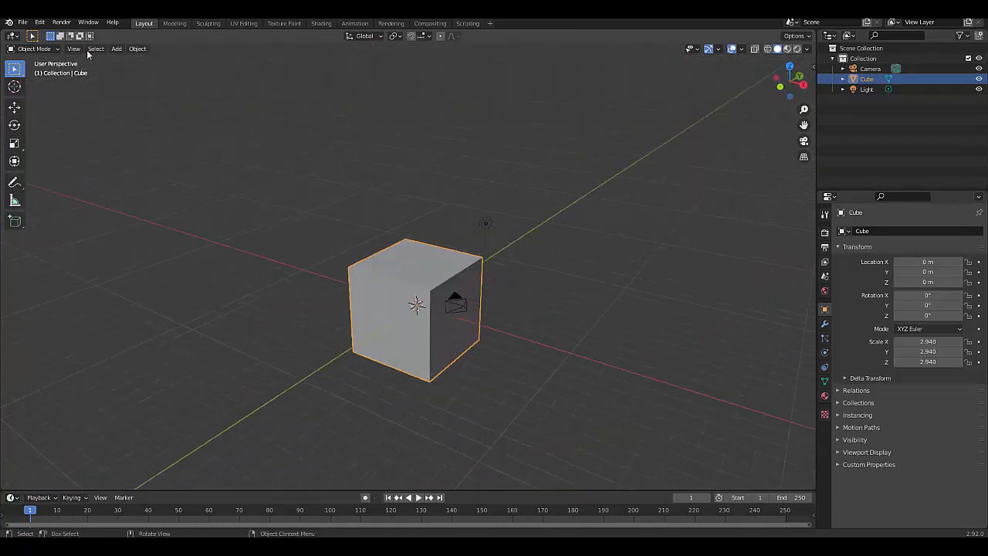